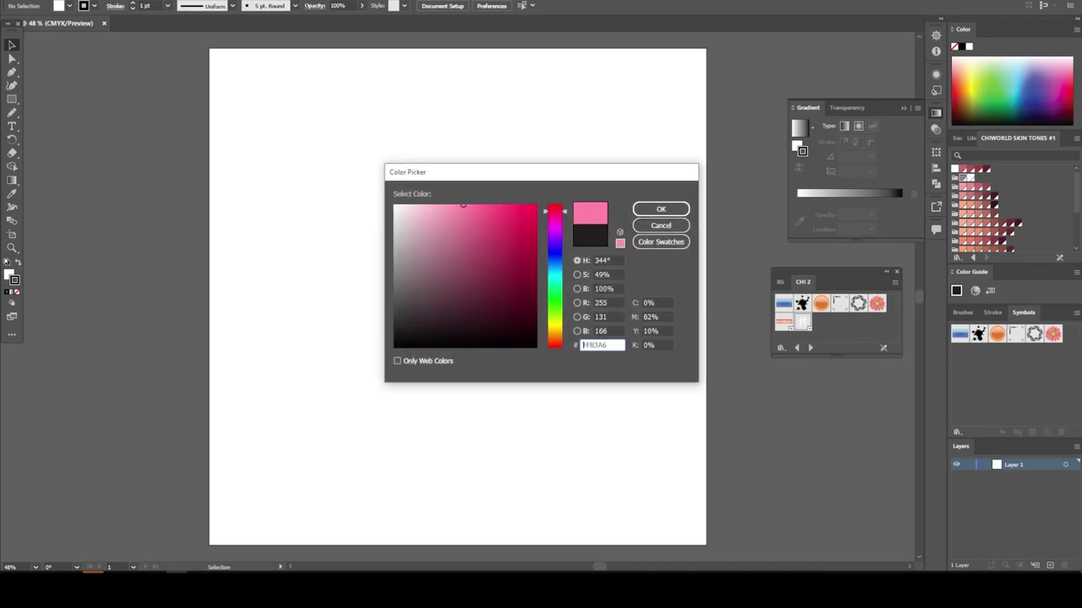
- Create a pink calligraphic brush at 40% opacity and make test strokes beside the artboard
key("Return")
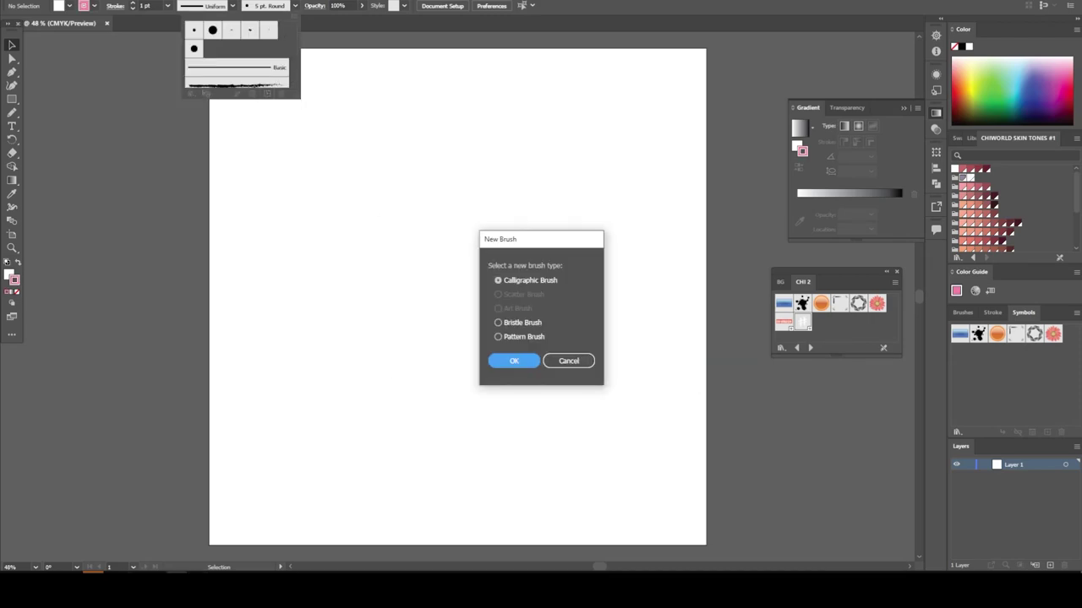
key("Return")
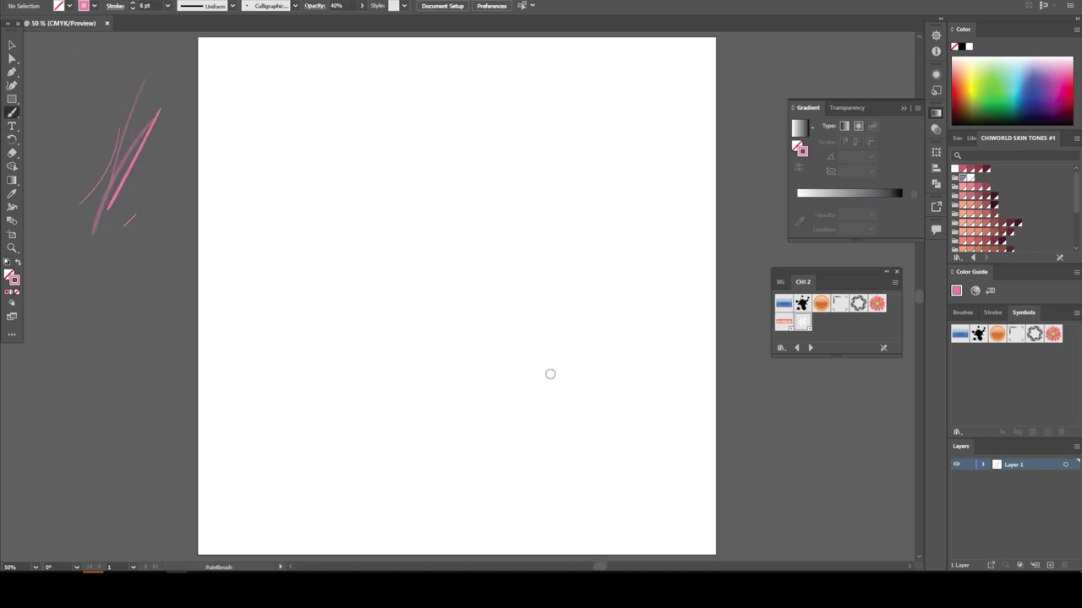
- Sketch the hook-topped head curve and the face outline around the bottom
mouse_move(405, 283)
left_mouse_down()
mouse_move(524, 435)
mouse_move(521, 341)
left_mouse_up()
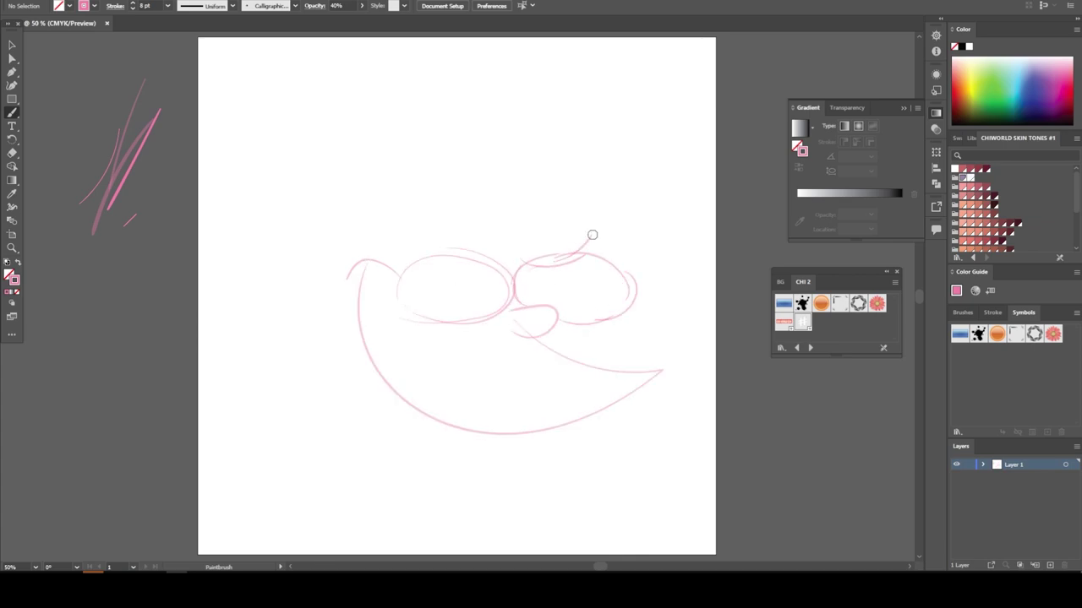
key("ctrl+z")
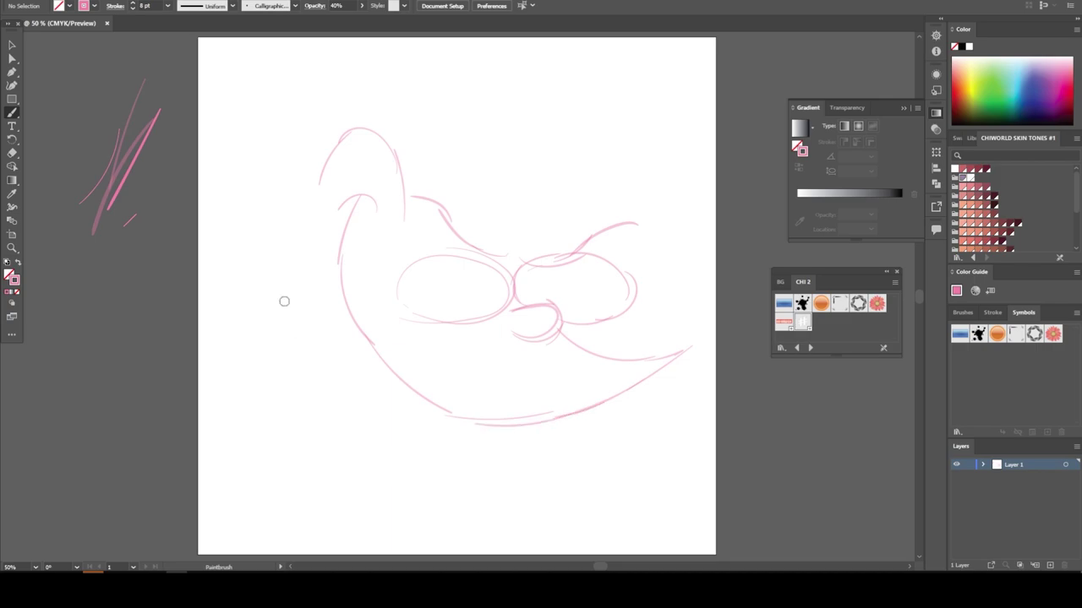
left_click_drag(382, 433, 599, 404)
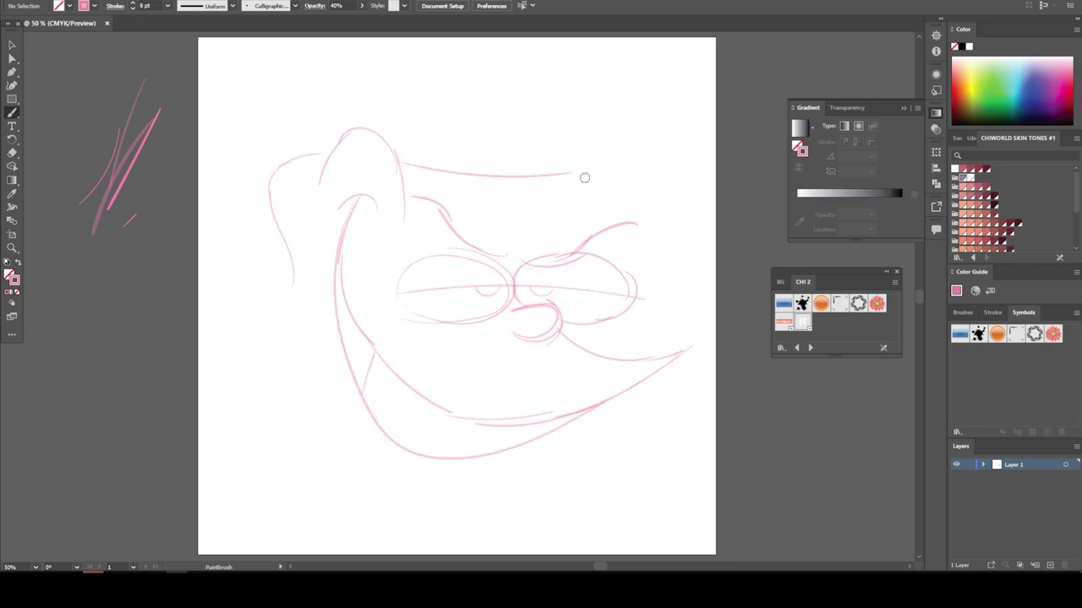
left_click_drag(629, 157, 681, 196)
scroll(262, 275, "down", 1)
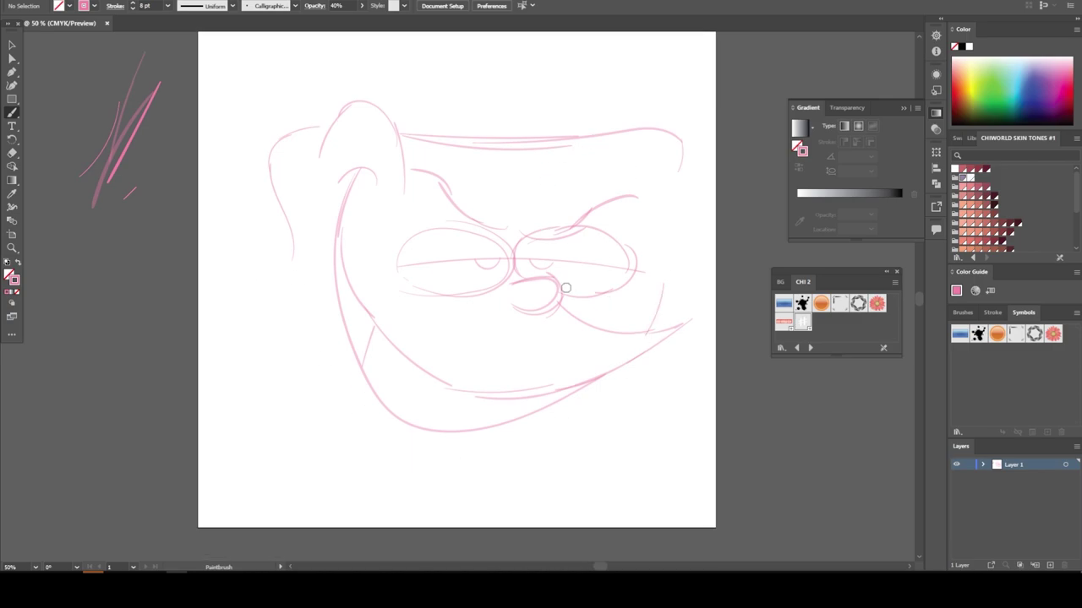
- Enlarge the eye strokes toward the top-right and adjust the mouth strokes
left_click(397, 254)
left_click_drag(398, 326, 374, 294)
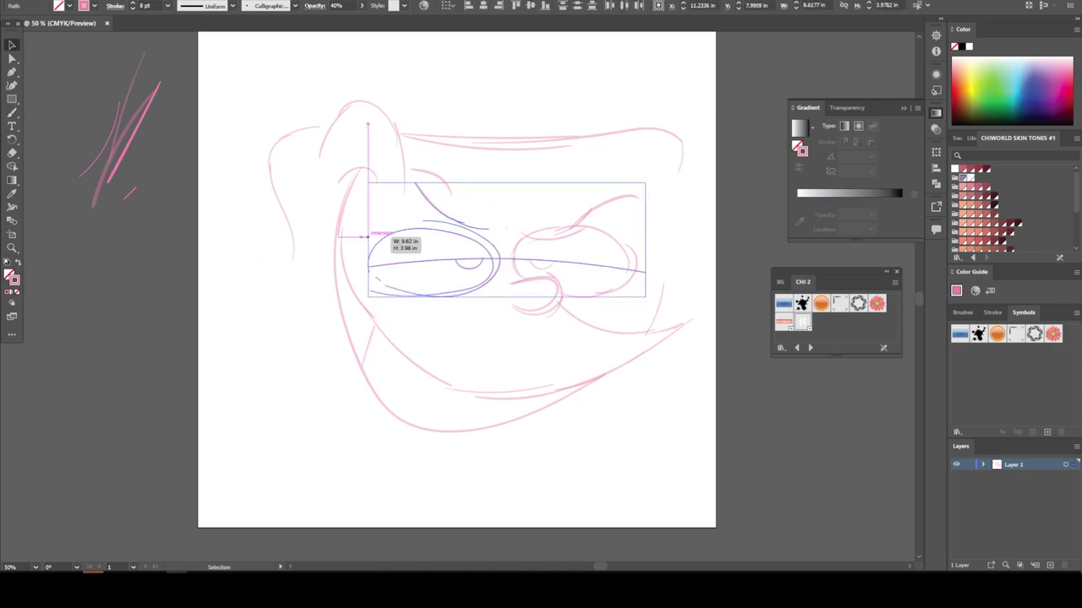
mouse_move(647, 176)
left_mouse_down()
mouse_move(664, 160)
mouse_move(664, 225)
mouse_move(678, 217)
left_mouse_up()
left_click(685, 279)
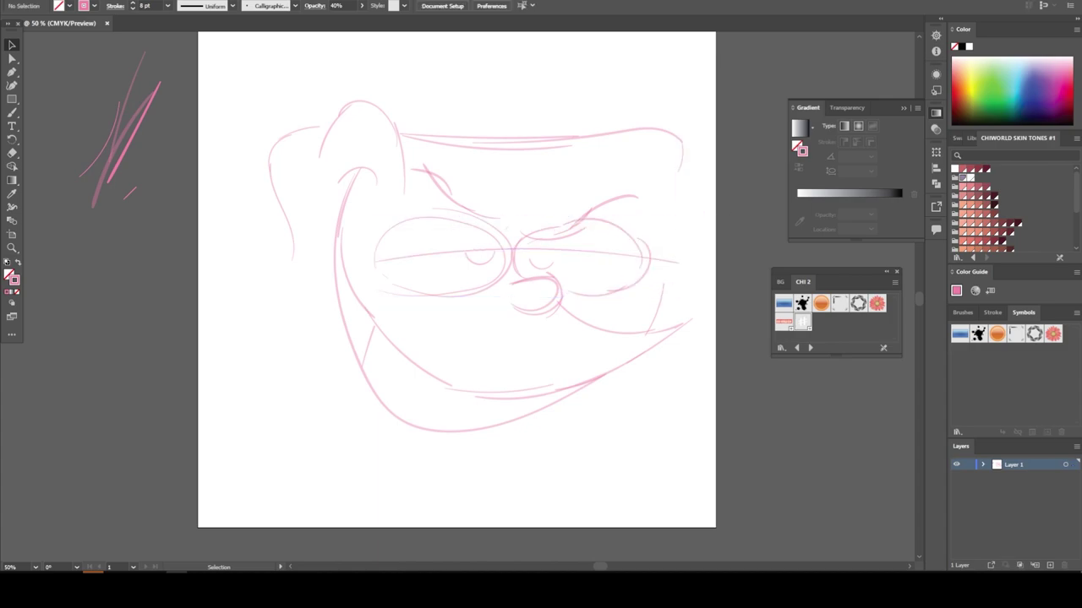
left_click(656, 345)
key("ctrl+shift+a")
key("b")
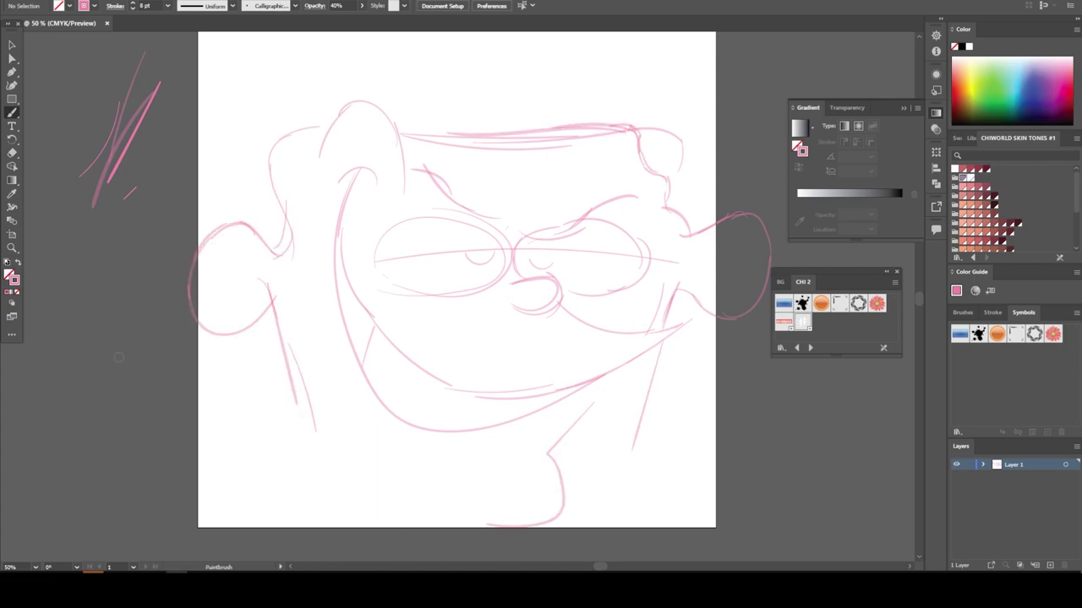
key("ctrl+a")
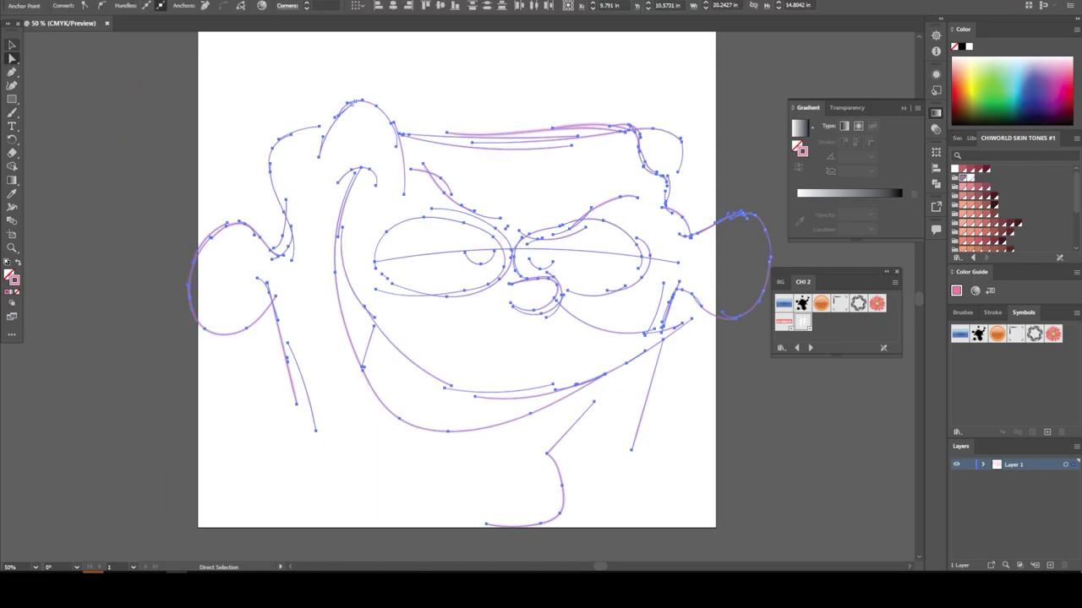
- Shift the sketch slightly right and up, then paint the arching shoulder stroke
key("v")
left_click_drag(619, 197, 636, 192)
key("ctrl+shift+a")
key("ctrl+plus")
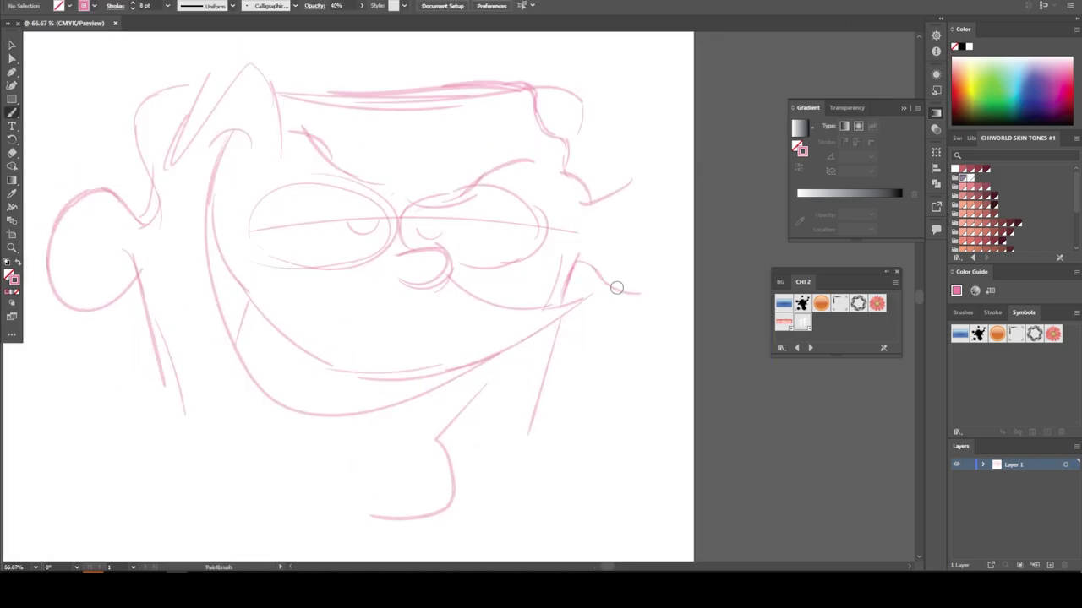
scroll(634, 188, "down", 2)
scroll(608, 287, "left", 2)
scroll(577, 398, "down", 1)
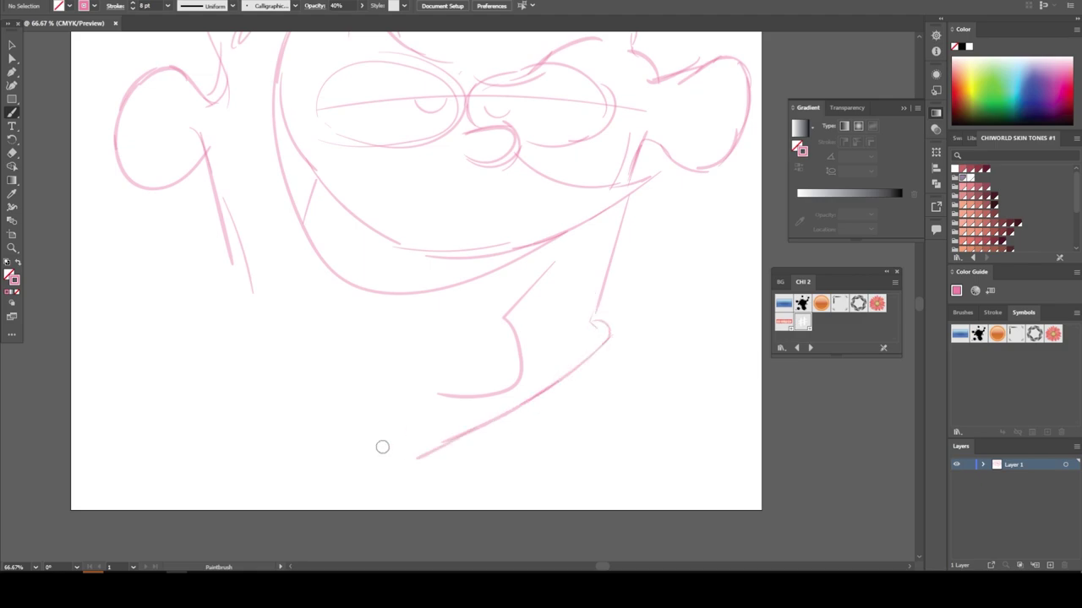
left_click_drag(281, 348, 144, 451)
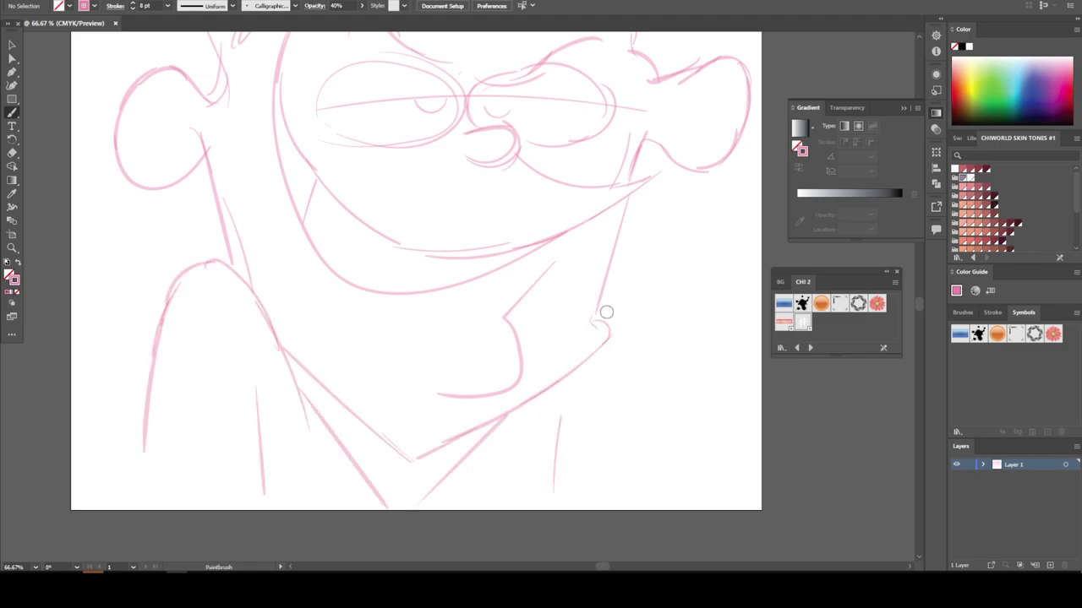
key("ctrl+minus")
- Widen the eye and mouth strokes, delete the line through the left eye, and stretch that eye
scroll(461, 333, "left", 1)
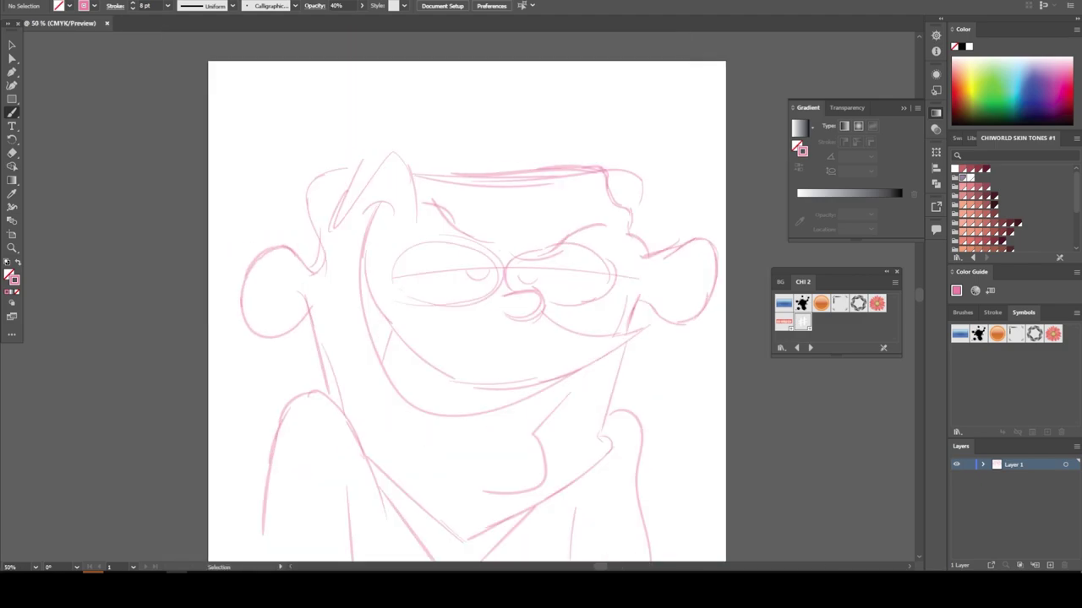
left_click_drag(350, 289, 309, 290)
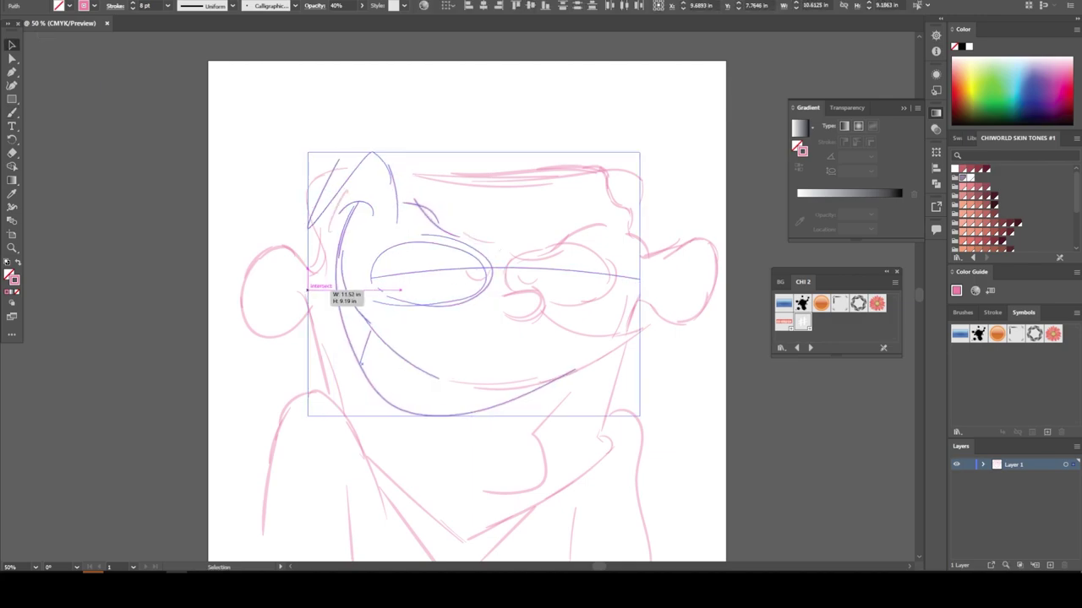
key("ctrl+shift+a")
key("ctrl+plus")
left_click_drag(355, 245, 532, 294)
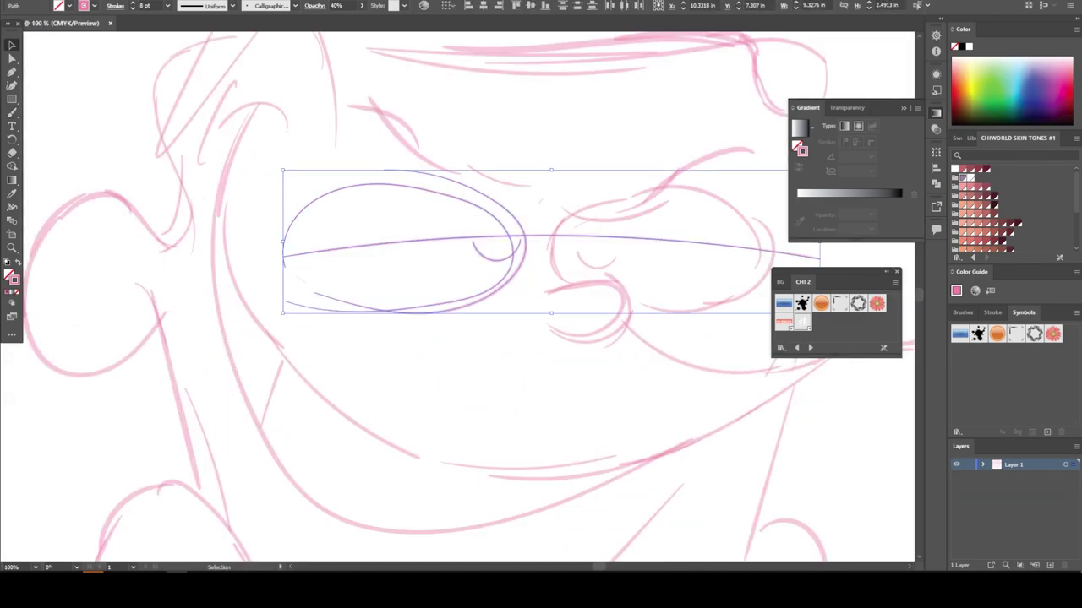
key("Delete")
left_click(422, 333)
mouse_move(447, 296)
left_mouse_down()
mouse_move(456, 287)
mouse_move(482, 303)
left_mouse_up()
- Retrace the stroke under the nose, the nose's left curve, both eyebrows and the eye outlines
key("ctrl+shift+a")
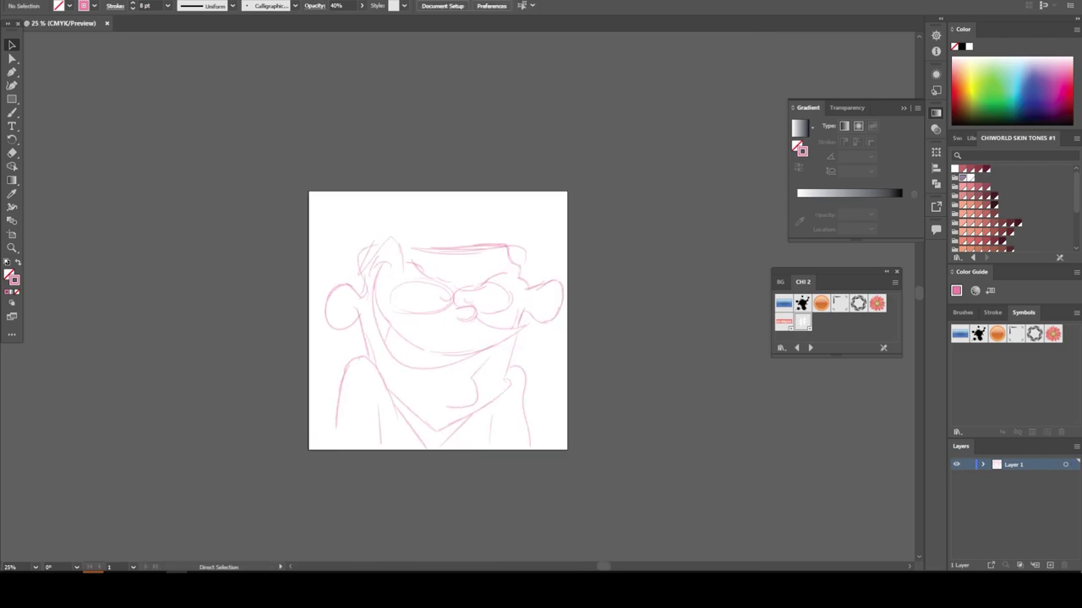
key("ctrl+1")
left_click_drag(420, 353, 491, 290)
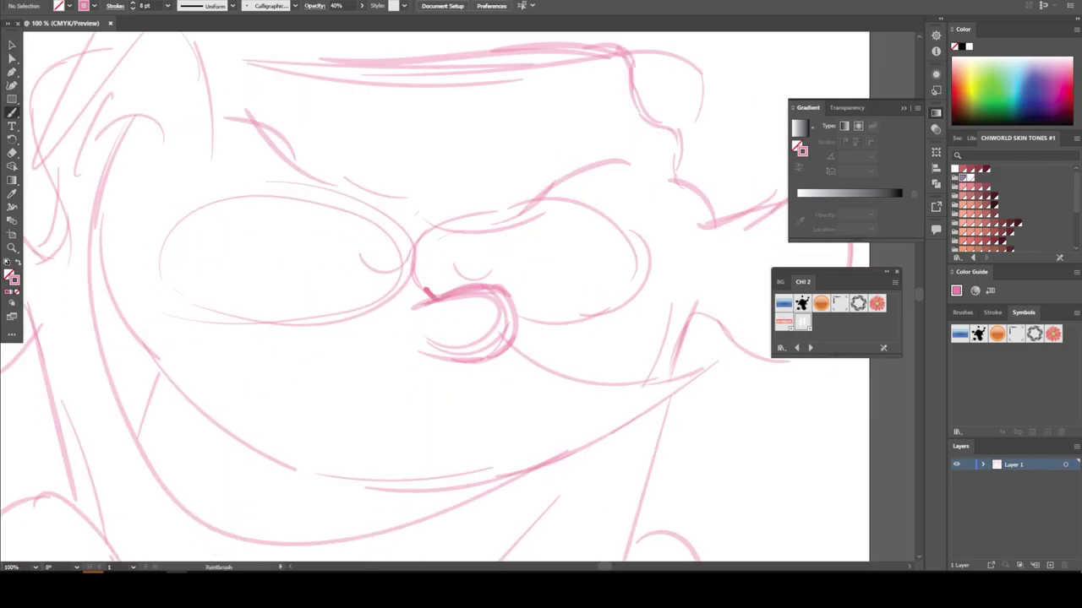
left_click_drag(425, 295, 414, 225)
scroll(416, 251, "up", 1)
mouse_move(660, 203)
left_mouse_down()
mouse_move(428, 264)
mouse_move(281, 179)
left_mouse_up()
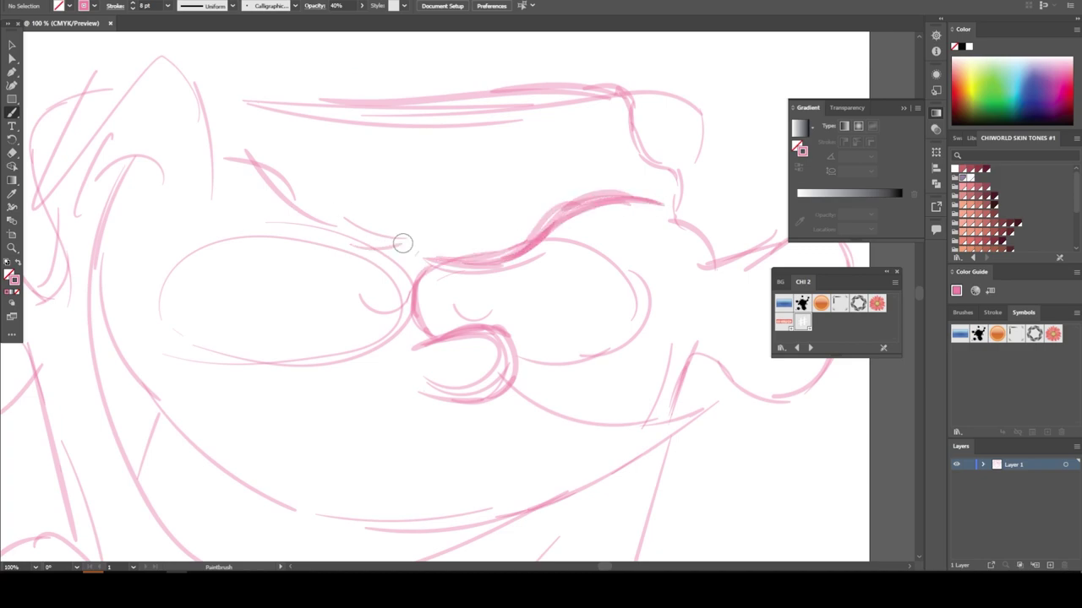
left_click_drag(332, 245, 412, 331)
mouse_move(182, 238)
left_mouse_down()
mouse_move(321, 234)
mouse_move(380, 355)
left_mouse_up()
mouse_move(512, 361)
left_mouse_down()
mouse_move(637, 318)
mouse_move(394, 288)
mouse_move(167, 329)
left_mouse_up()
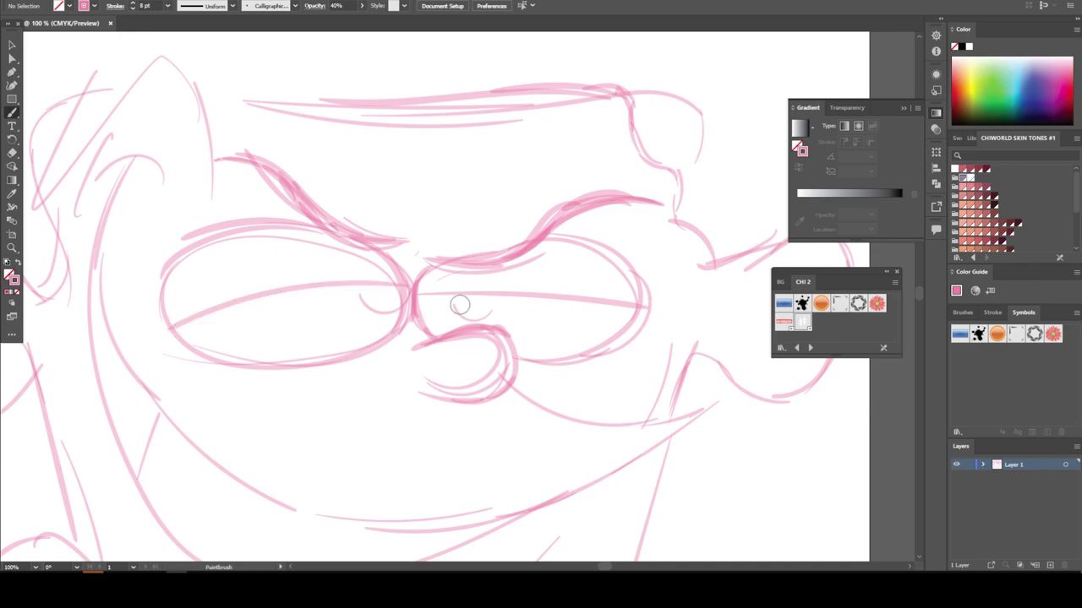
key("ctrl+z")
- Retrace the top and wavy right side of the head and the chin, then select the right-side strokes
key("ctrl+minus")
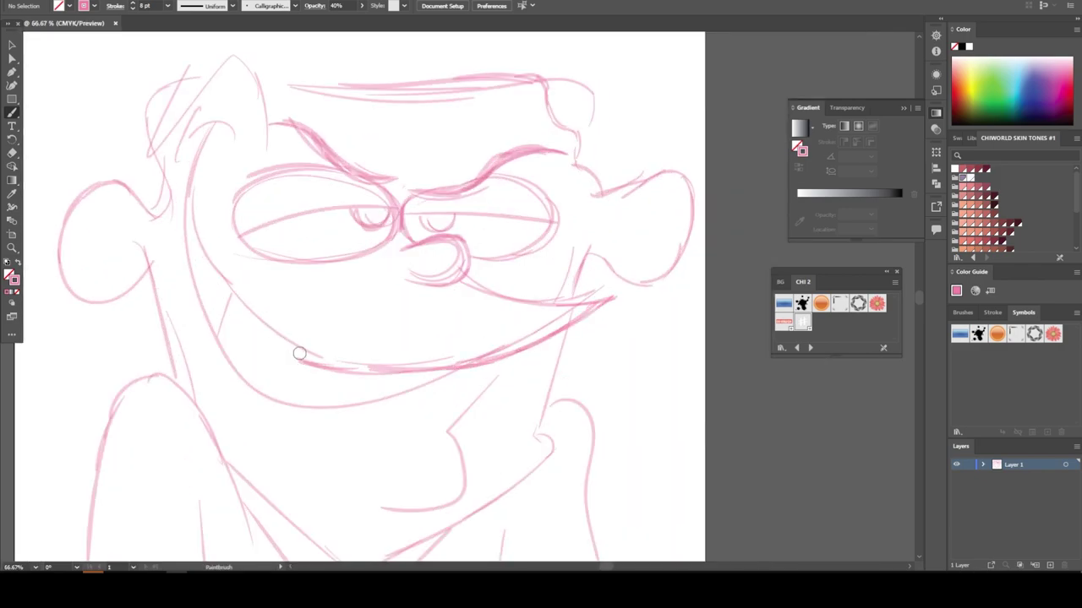
scroll(206, 106, "up", 2)
mouse_move(199, 169)
left_mouse_down()
mouse_move(233, 146)
mouse_move(269, 199)
left_mouse_up()
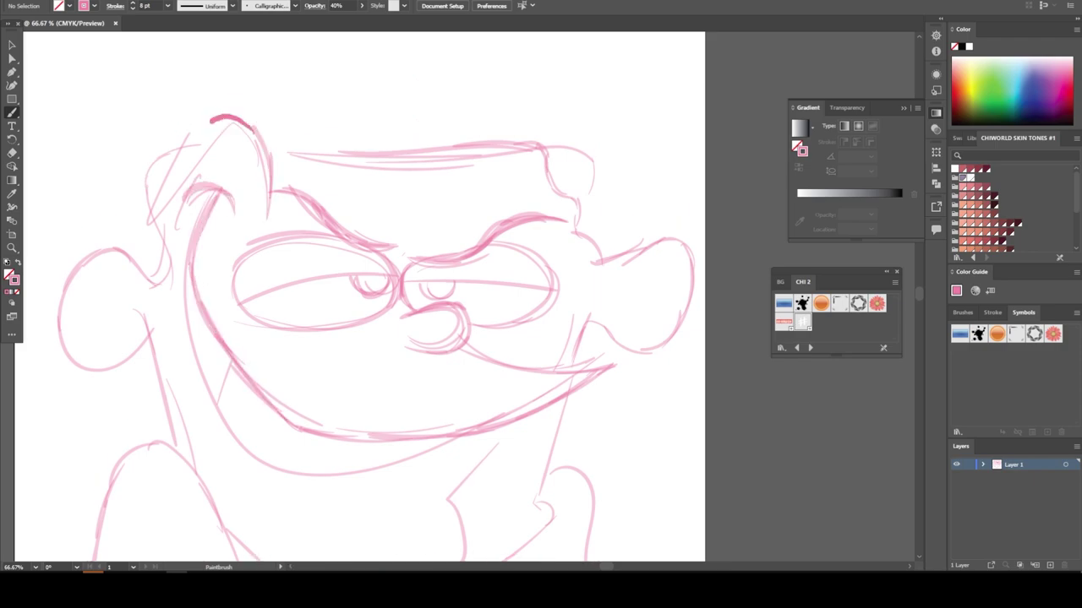
mouse_move(173, 198)
left_mouse_down()
mouse_move(253, 118)
mouse_move(456, 147)
left_mouse_up()
left_click_drag(581, 202, 603, 272)
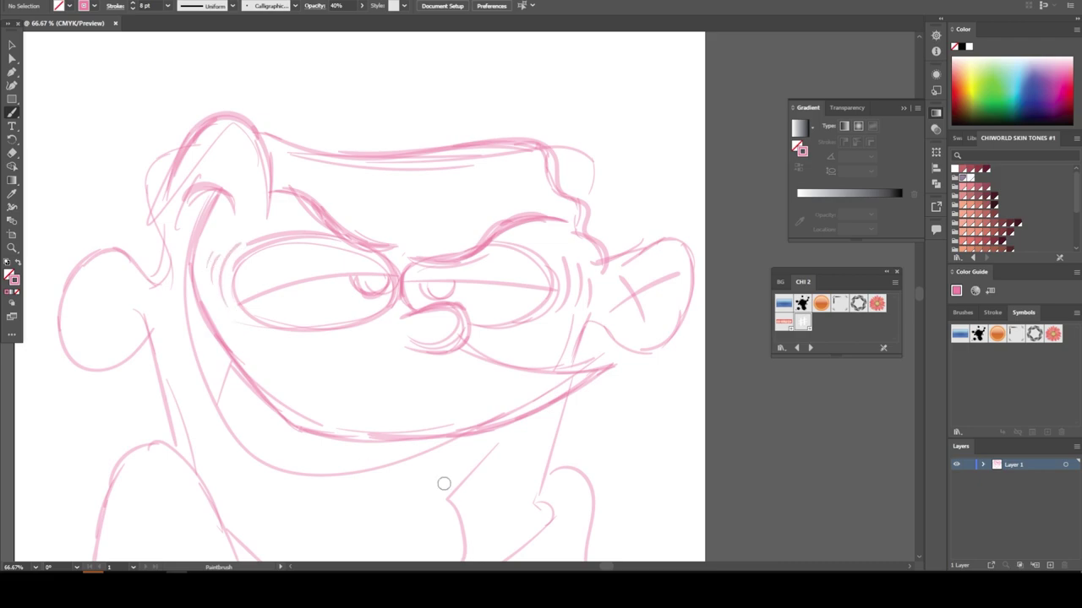
scroll(444, 483, "down", 3)
left_click_drag(476, 412, 382, 467)
scroll(382, 466, "down", 1)
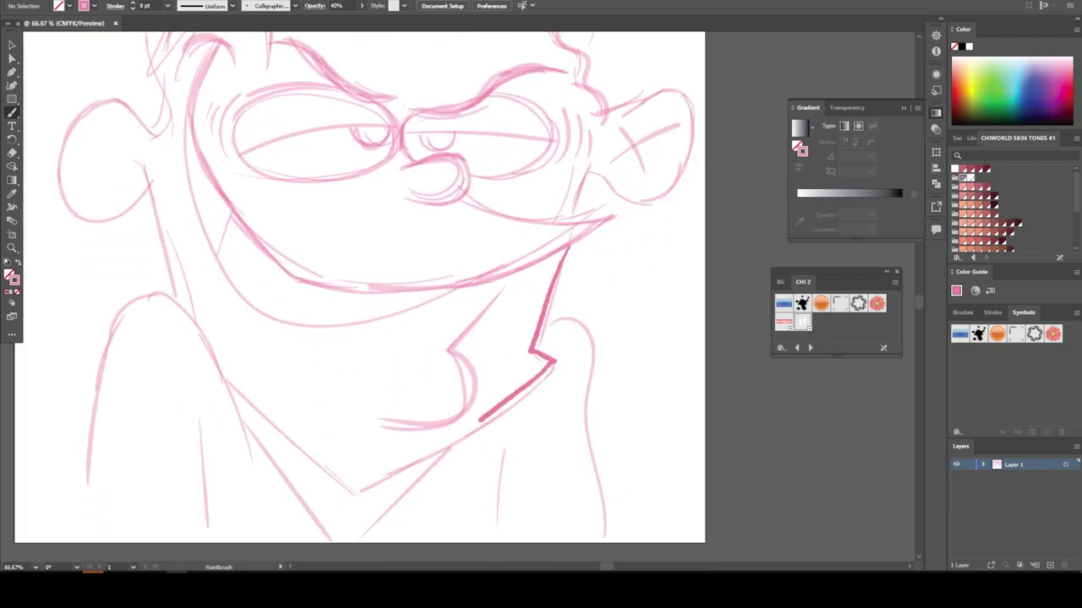
key("v")
left_click_drag(495, 535, 639, 316)
- Retrace the outline of the left ear with the Paintbrush
key("ctrl+minus")
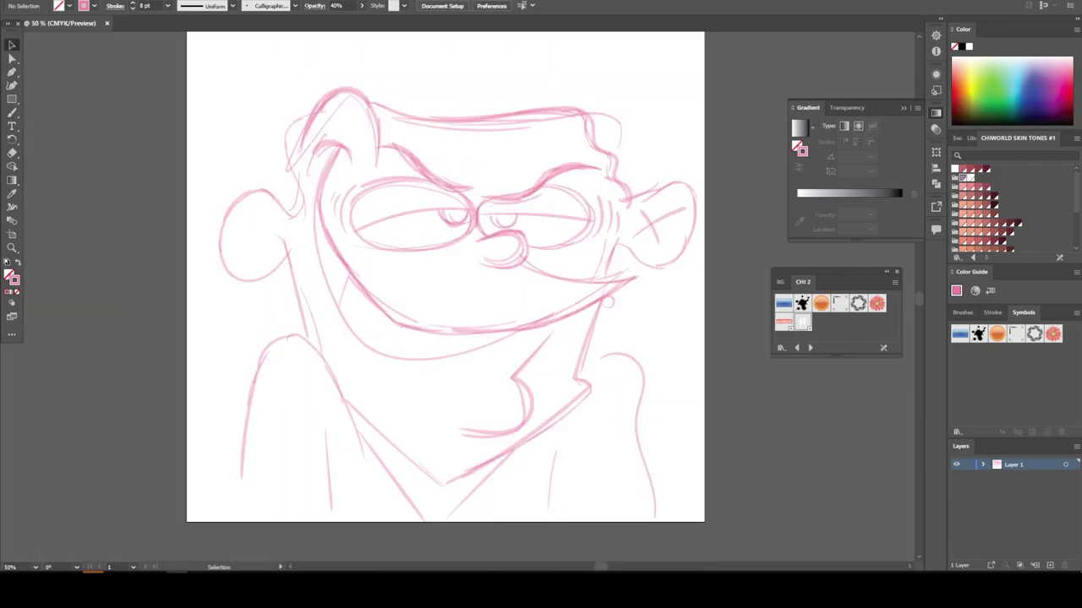
left_click(254, 380)
key("ctrl+plus")
scroll(279, 406, "down", 1)
key("b")
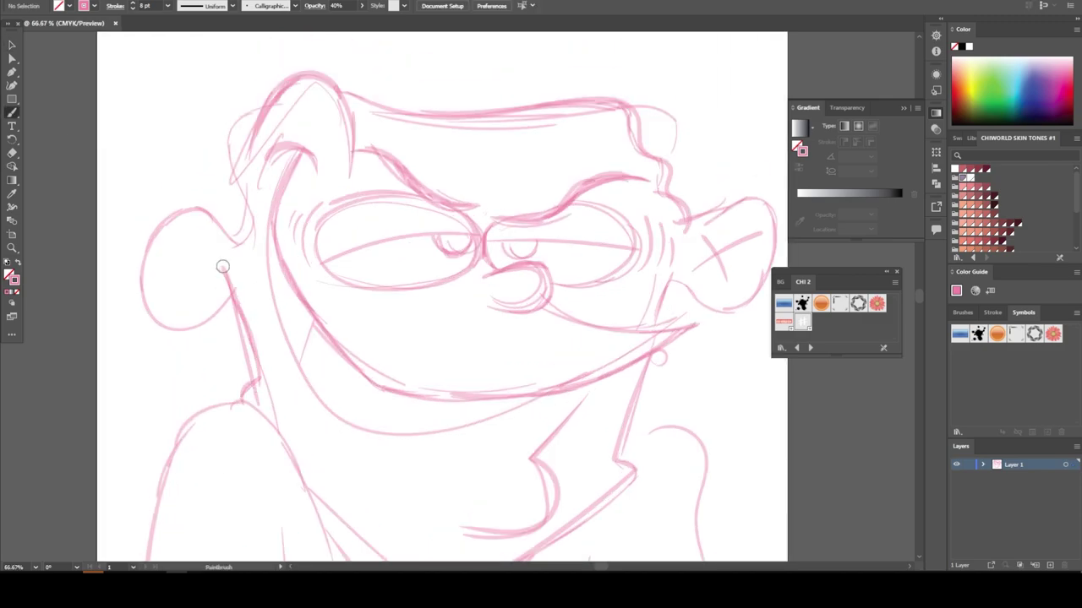
mouse_move(222, 267)
left_mouse_down()
mouse_move(142, 226)
mouse_move(229, 217)
left_mouse_up()
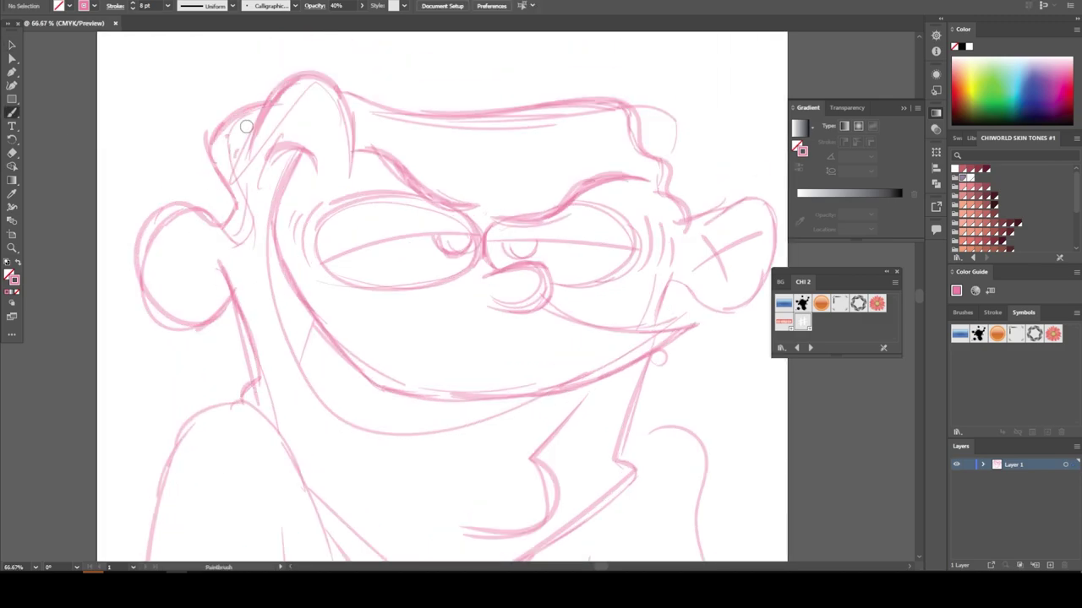
- Sketch the hat brim, hat top and another hat stroke above the head
scroll(162, 243, "up", 3)
left_click_drag(119, 320, 295, 230)
left_click_drag(101, 251, 507, 262)
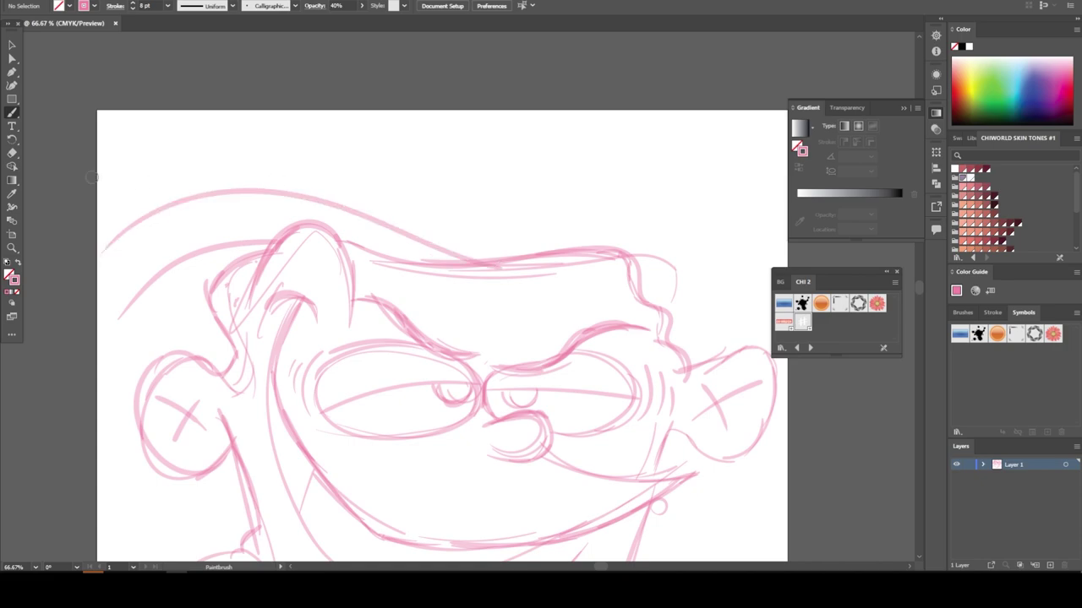
left_click_drag(167, 142, 545, 252)
scroll(412, 253, "down", 3)
scroll(412, 253, "up", 1)
scroll(411, 252, "up", 2)
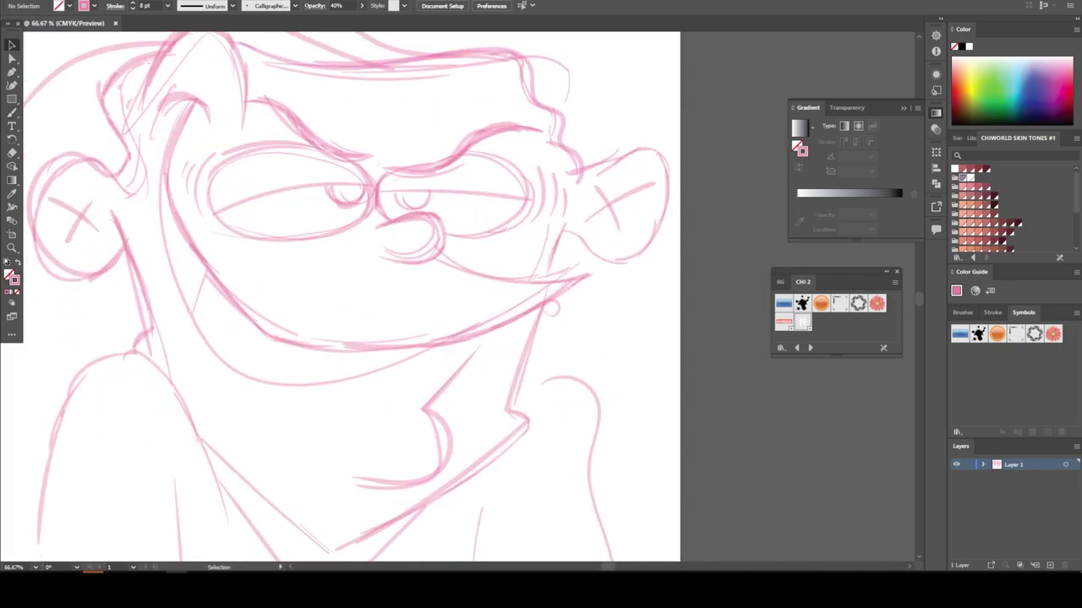
- Stretch the right ear and hair outward and widen the jaw and chin lines
left_click_drag(676, 160, 698, 160)
left_click(596, 403)
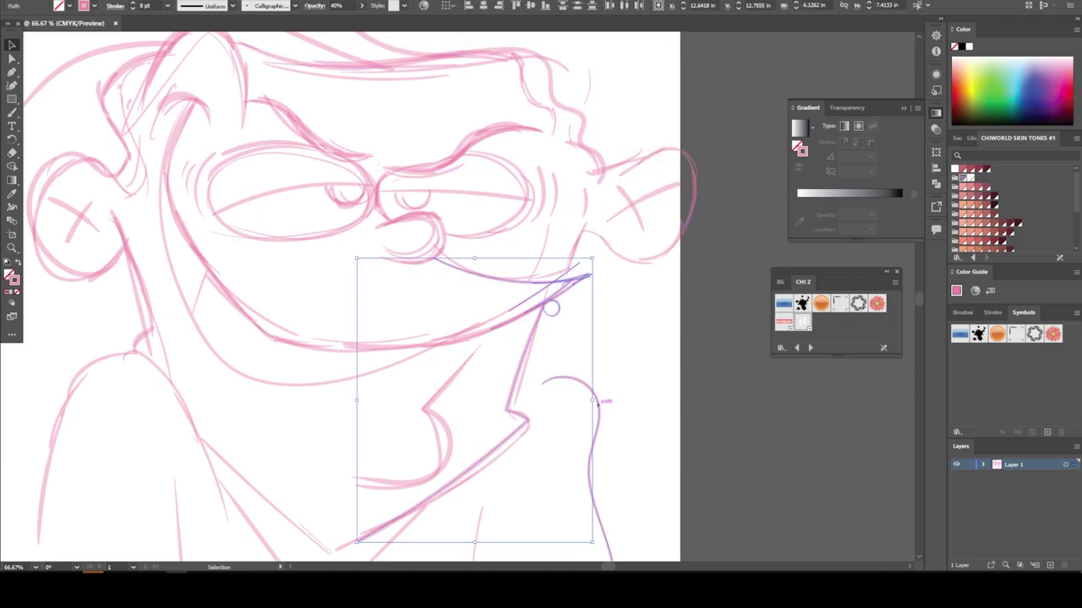
left_click_drag(597, 403, 641, 403)
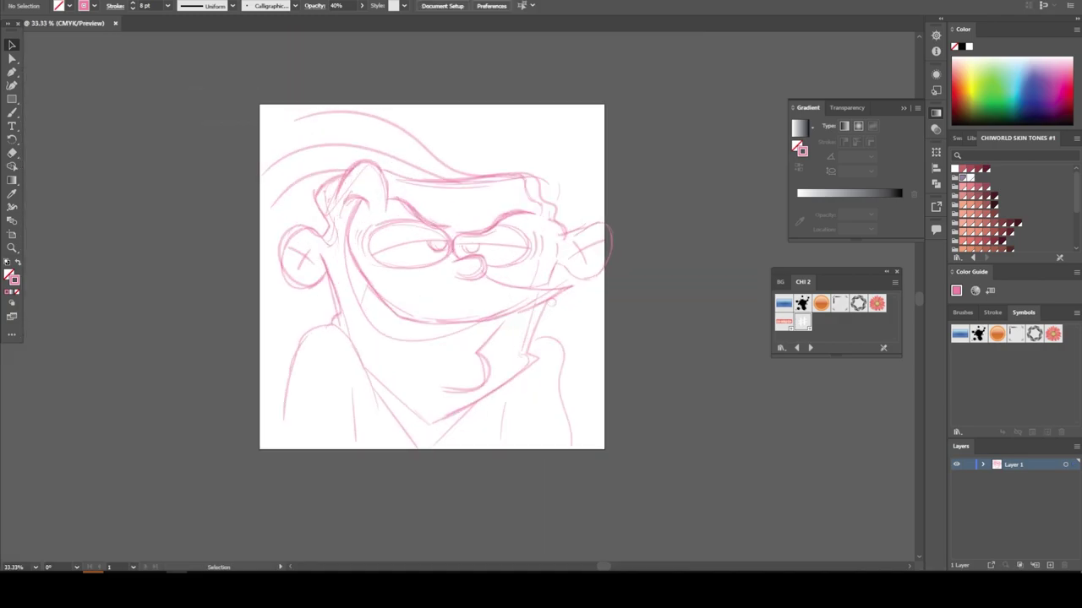
- Shift the whole sketch slightly right and sketch teeth lines along the lower grin
key("ctrl+a")
left_click_drag(519, 318, 524, 314)
key("ctrl+shift+a")
scroll(397, 293, "up", 2)
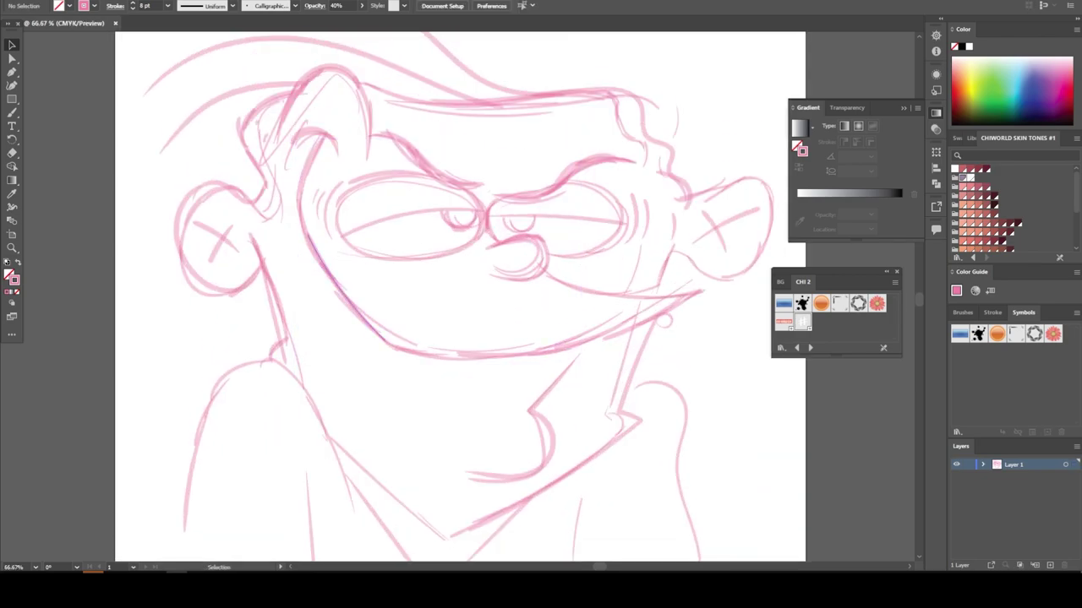
left_click_drag(309, 286, 397, 407)
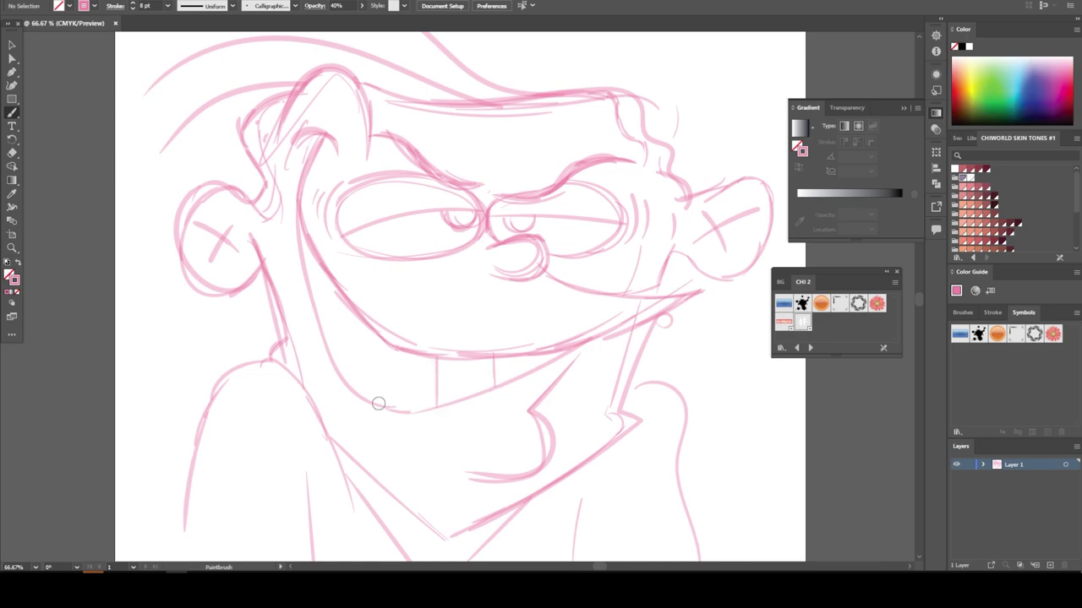
- Add a new inking layer, lock the pink sketch layer, and set a thicker default black brush
key("ctrl+minus")
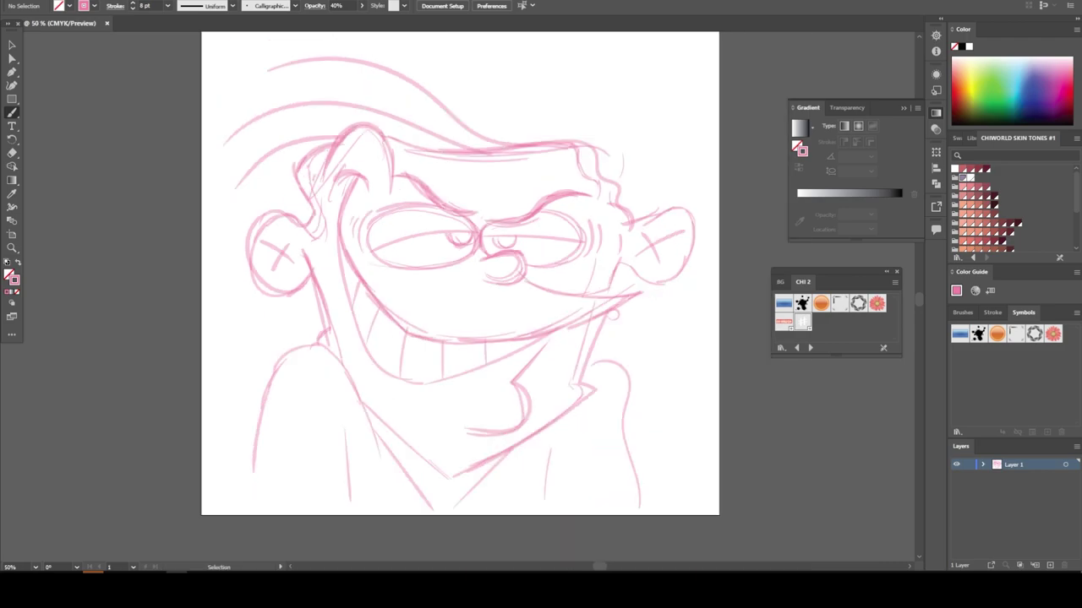
key("v")
left_click(397, 100)
key("ctrl+shift+a")
key("ctrl+plus")
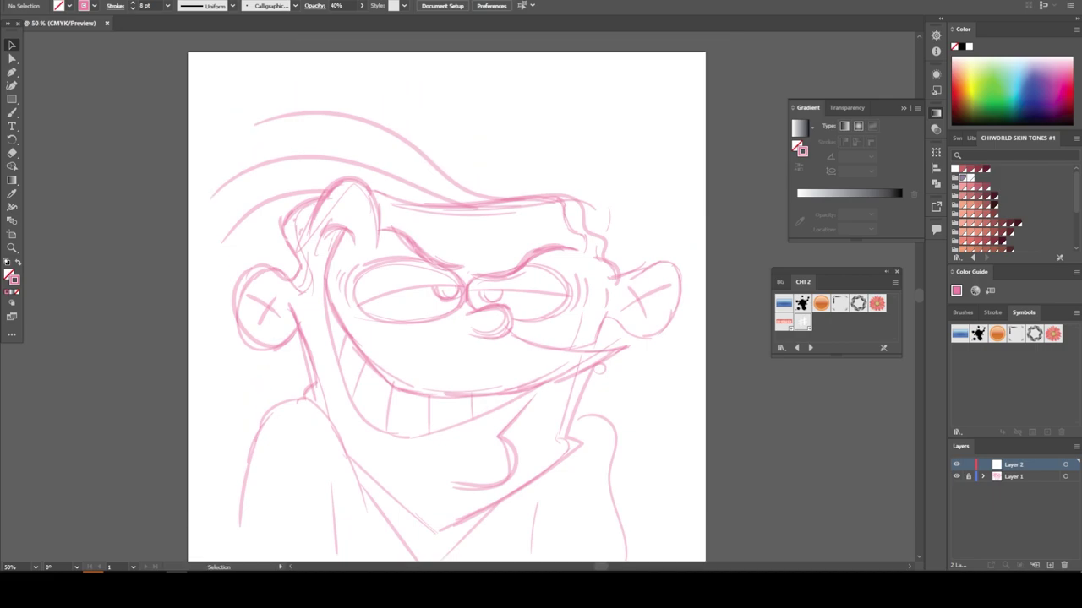
key("ctrl+l")
key("d")
key("bracketright")
key("bracketright")
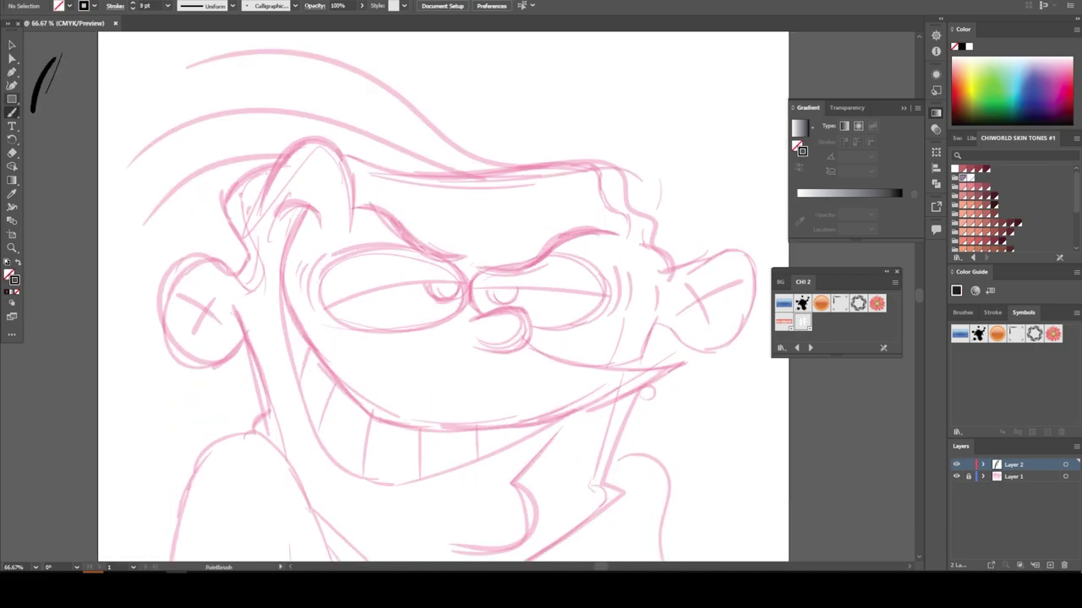
- Ink the hooked cheek stroke and the long sweeping grin out to its right point
key("ctrl+plus")
key("ctrl+plus")
key("ctrl+plus")
left_click_drag(224, 203, 304, 187)
key("ctrl+minus")
key("ctrl+minus")
key("ctrl+minus")
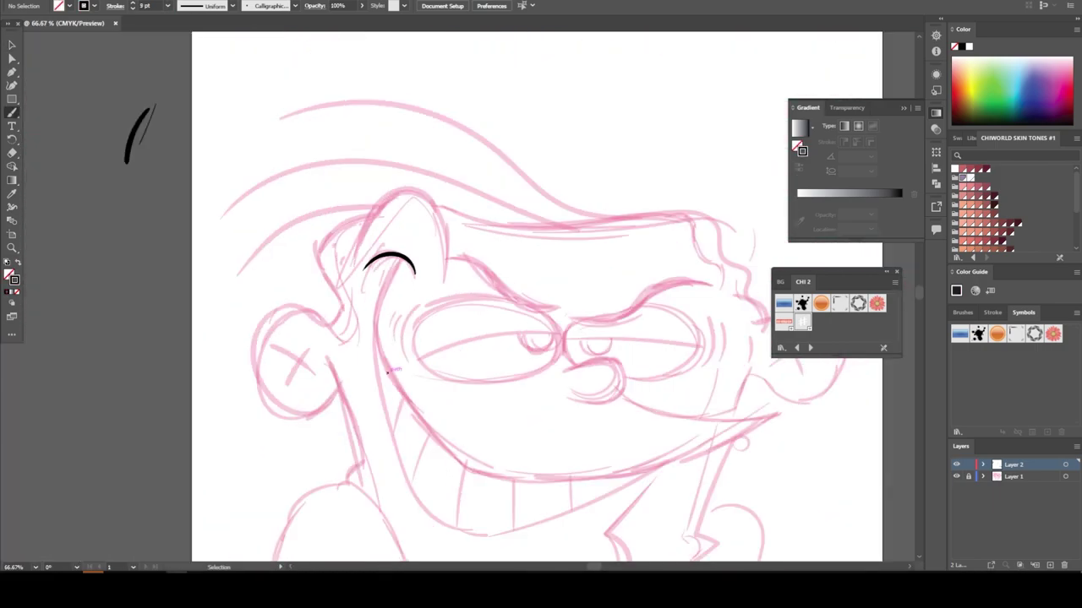
key("ctrl+plus")
mouse_move(226, 179)
left_mouse_down()
mouse_move(381, 411)
mouse_move(657, 386)
left_mouse_up()
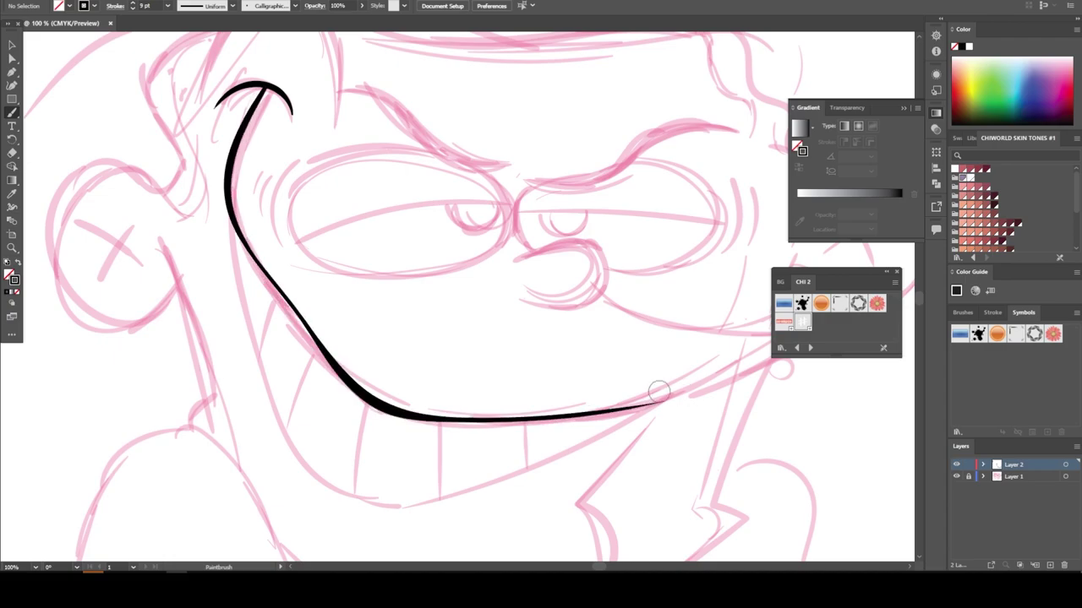
mouse_move(543, 394)
left_mouse_down()
mouse_move(728, 308)
mouse_move(490, 284)
left_mouse_up()
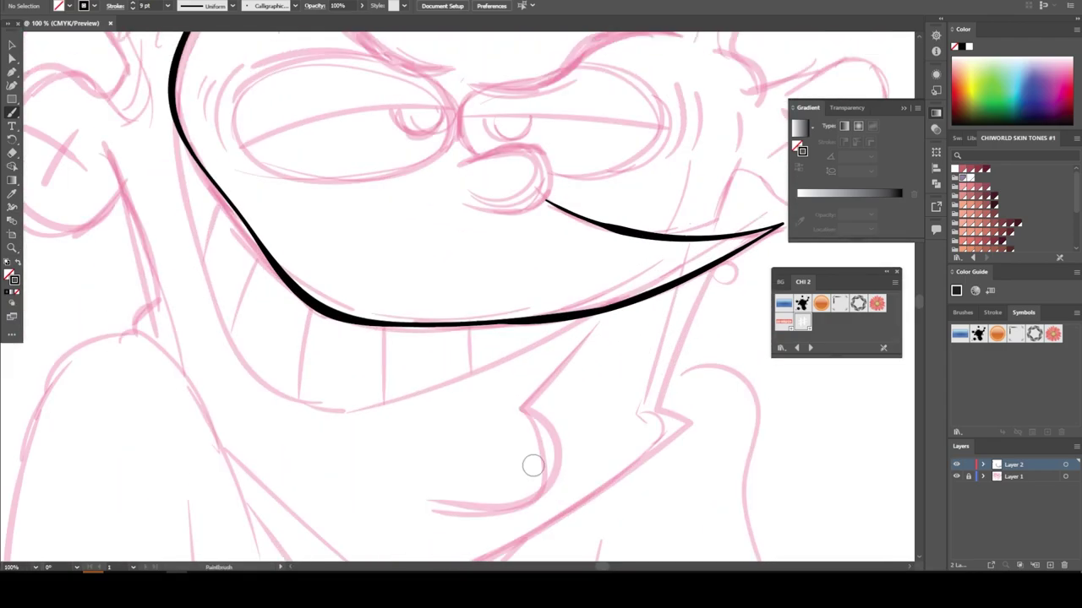
left_click_drag(537, 412, 588, 384)
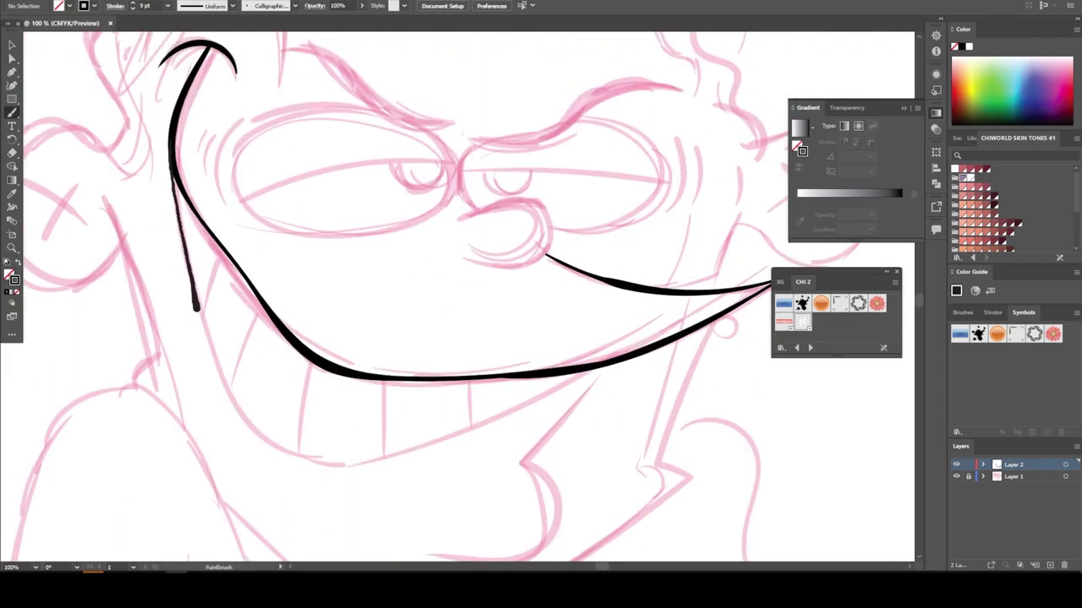
key("ctrl+0")
- Ink the hair stroke above the forehead, the line toward the chin, the mouth corner and the nose
scroll(305, 131, "up", 4)
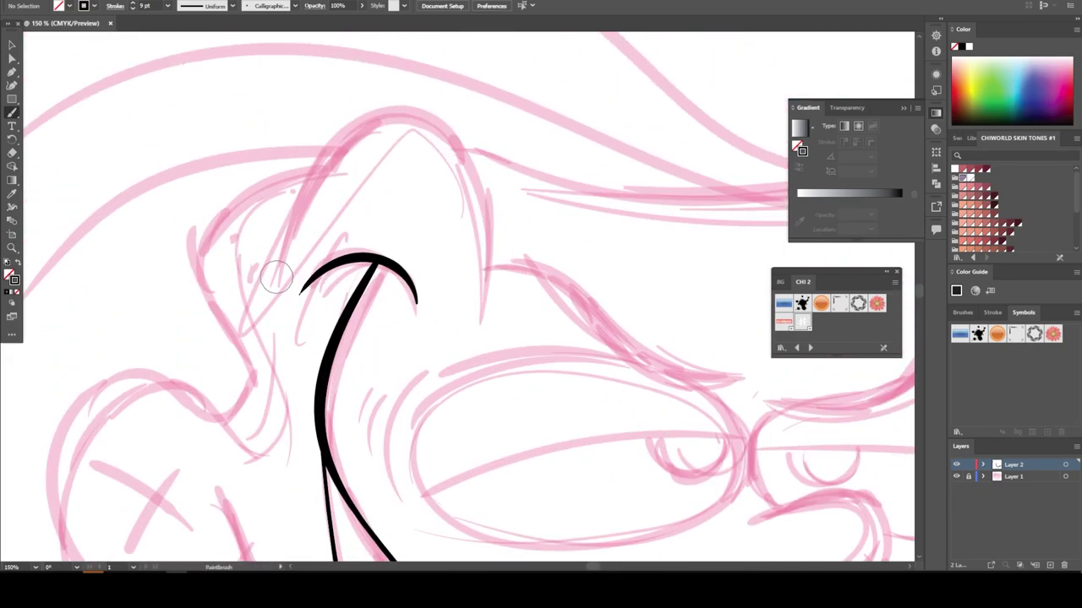
mouse_move(259, 297)
left_mouse_down()
mouse_move(363, 114)
mouse_move(487, 313)
left_mouse_up()
key("ctrl+0")
scroll(93, 434, "up", 4)
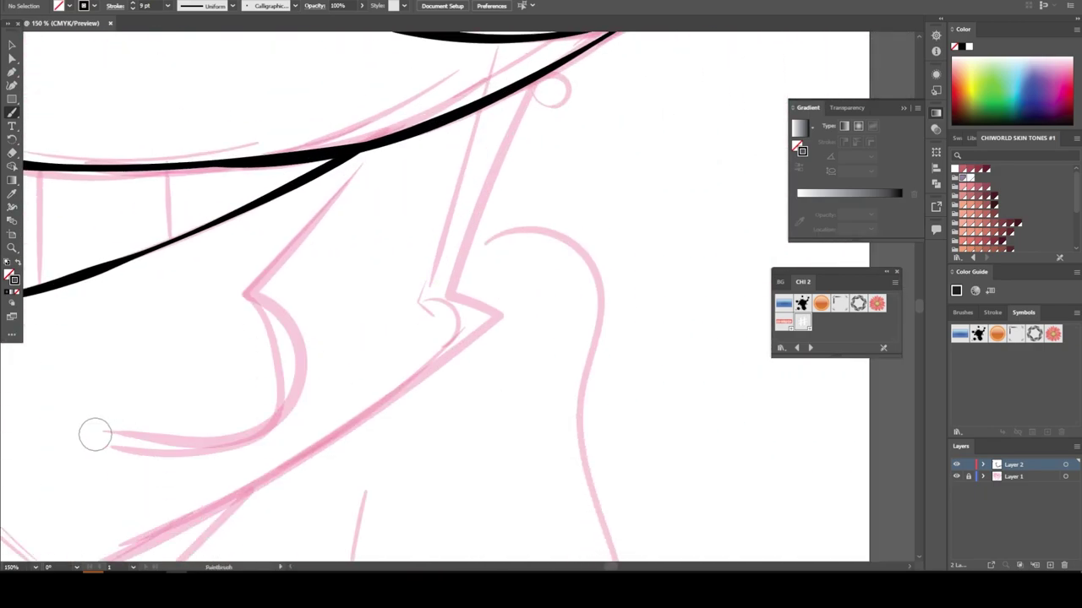
left_click_drag(95, 437, 268, 418)
left_click_drag(353, 191, 252, 294)
key("ctrl+0")
scroll(474, 253, "up", 4)
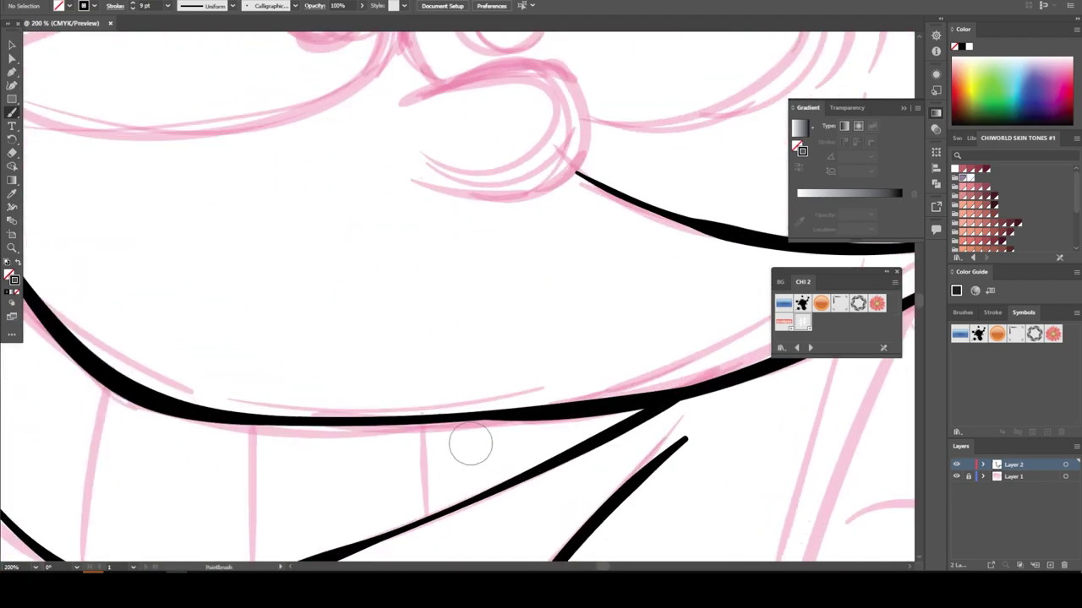
scroll(474, 253, "down", 3)
mouse_move(400, 224)
left_mouse_down()
mouse_move(555, 182)
mouse_move(435, 311)
left_mouse_up()
- Ink the outlines of the left and right eyes
scroll(474, 254, "down", 2)
scroll(473, 253, "up", 2)
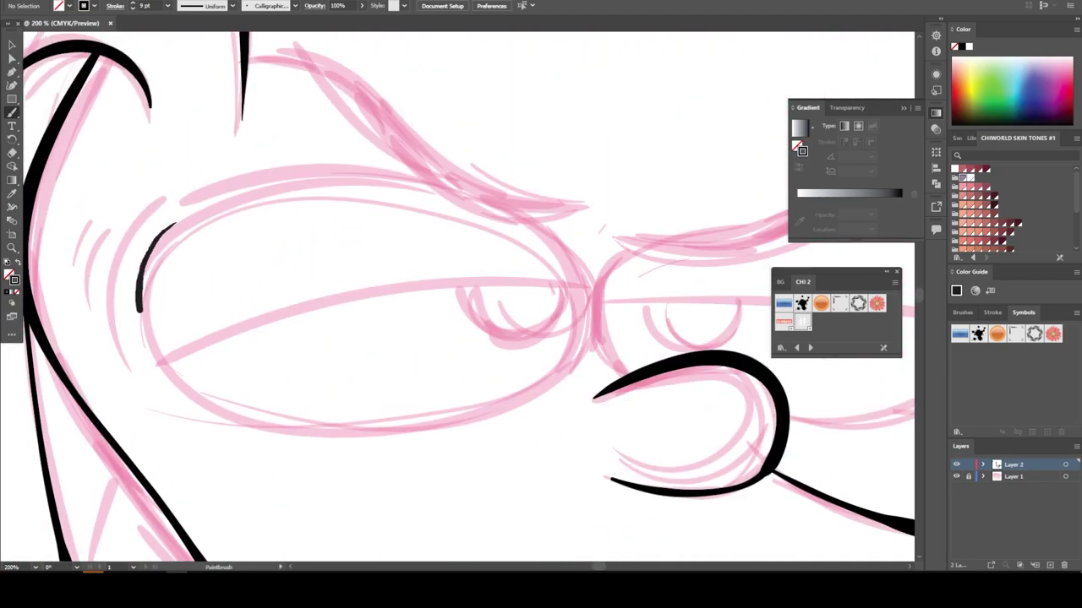
left_click_drag(190, 220, 148, 249)
scroll(473, 296, "down", 2)
scroll(474, 295, "up", 2)
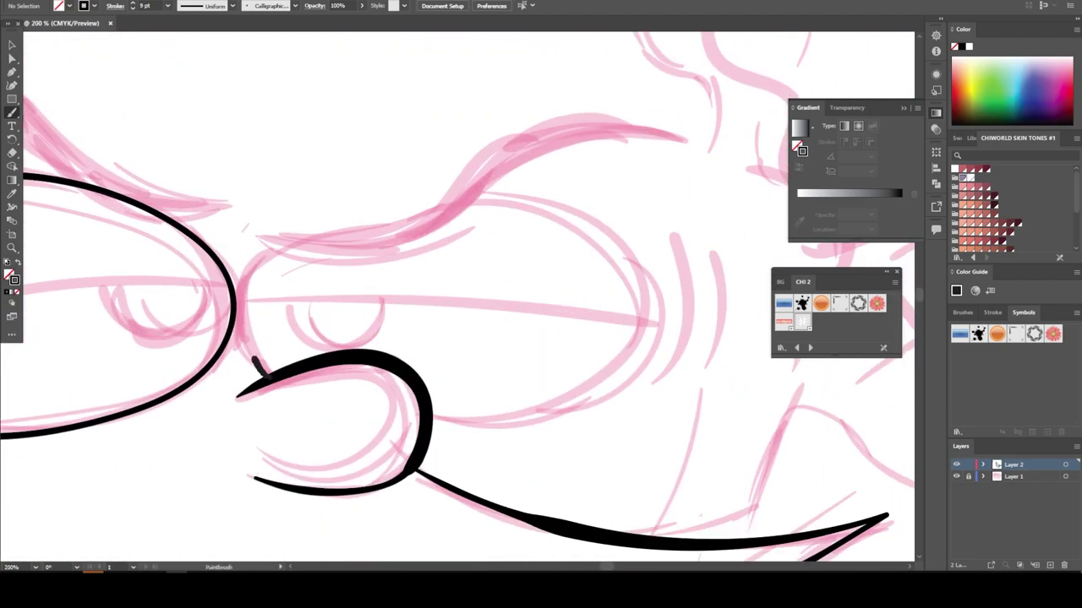
left_click_drag(293, 229, 435, 440)
- Ink thick eyebrows over both eyes, redrawing the left brow as one long stroke
scroll(495, 476, "down", 1)
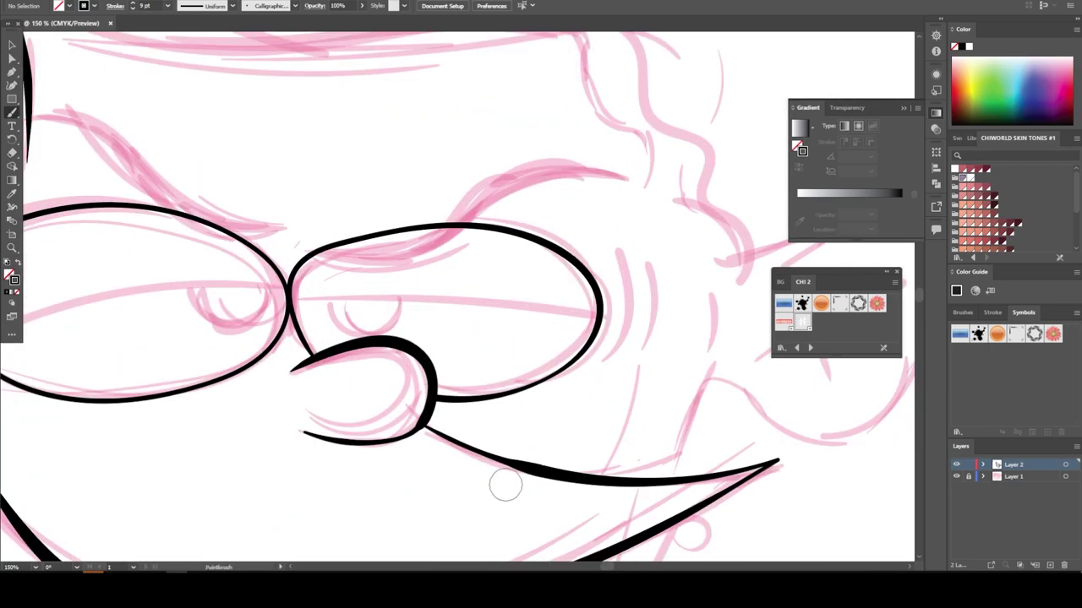
left_click_drag(294, 286, 632, 223)
scroll(632, 223, "down", 1)
scroll(632, 223, "up", 2)
left_click_drag(127, 314, 456, 196)
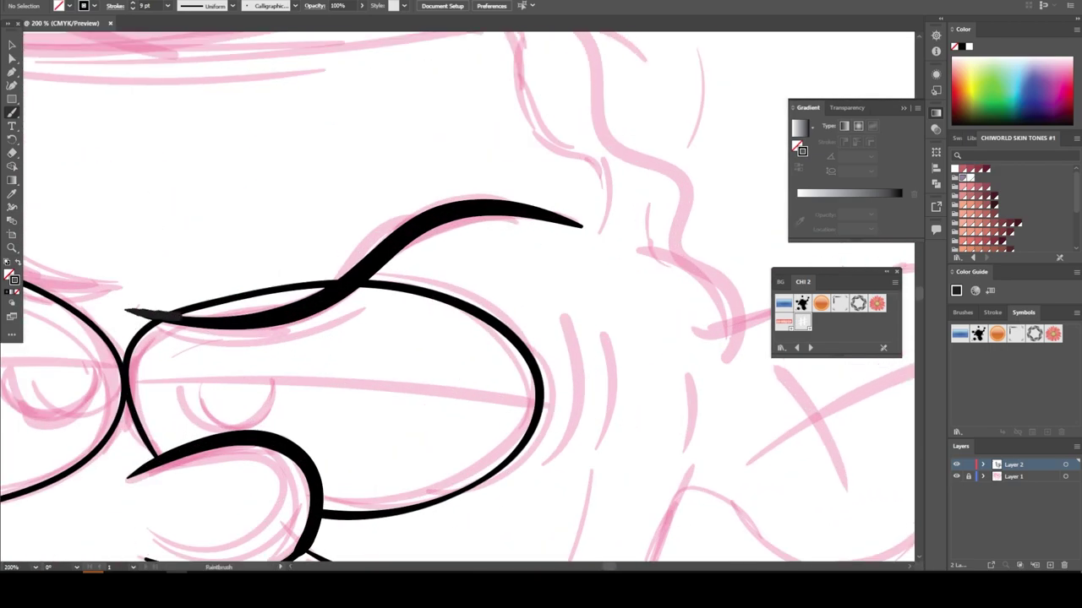
scroll(547, 334, "down", 2)
scroll(157, 218, "up", 2)
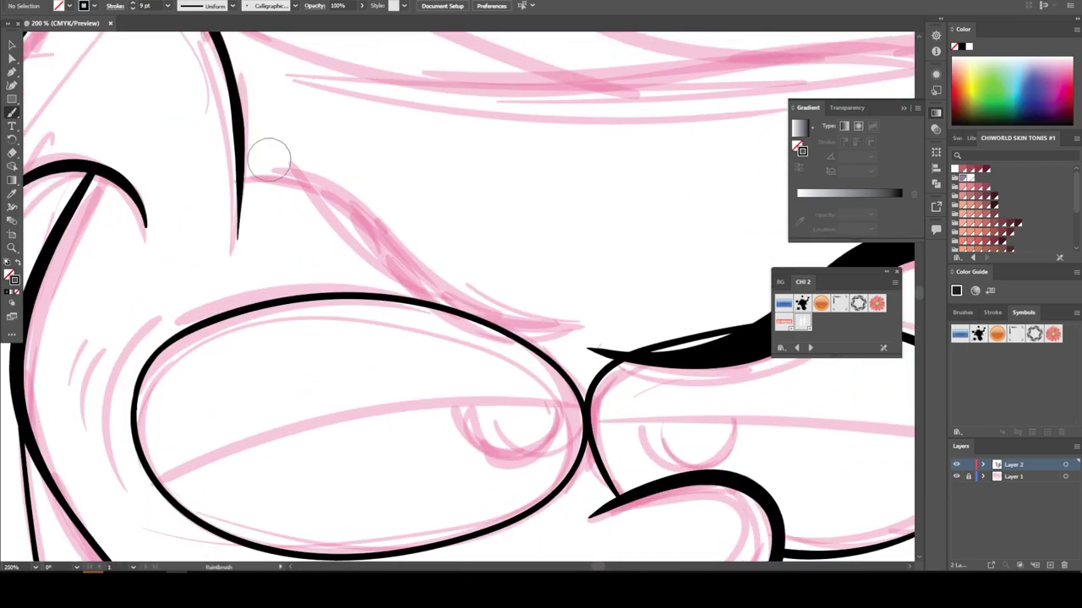
left_click_drag(262, 129, 359, 178)
left_click_drag(249, 127, 617, 319)
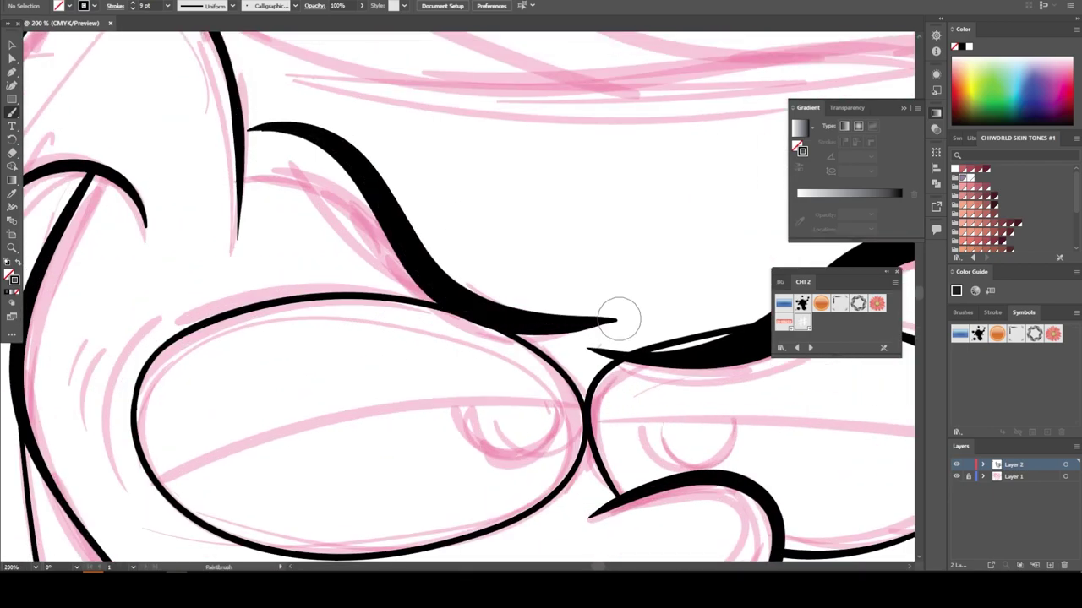
scroll(617, 320, "down", 2)
scroll(484, 422, "up", 2)
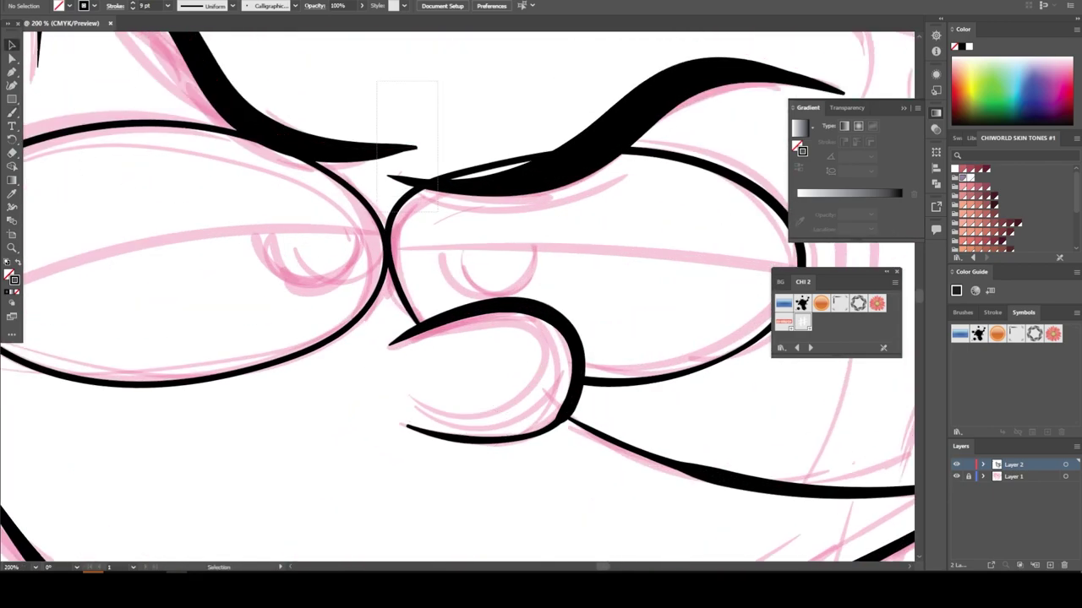
- Select the inked strokes and change options in the Pathfinder panel and context menu
key("ctrl+a")
left_click(279, 343)
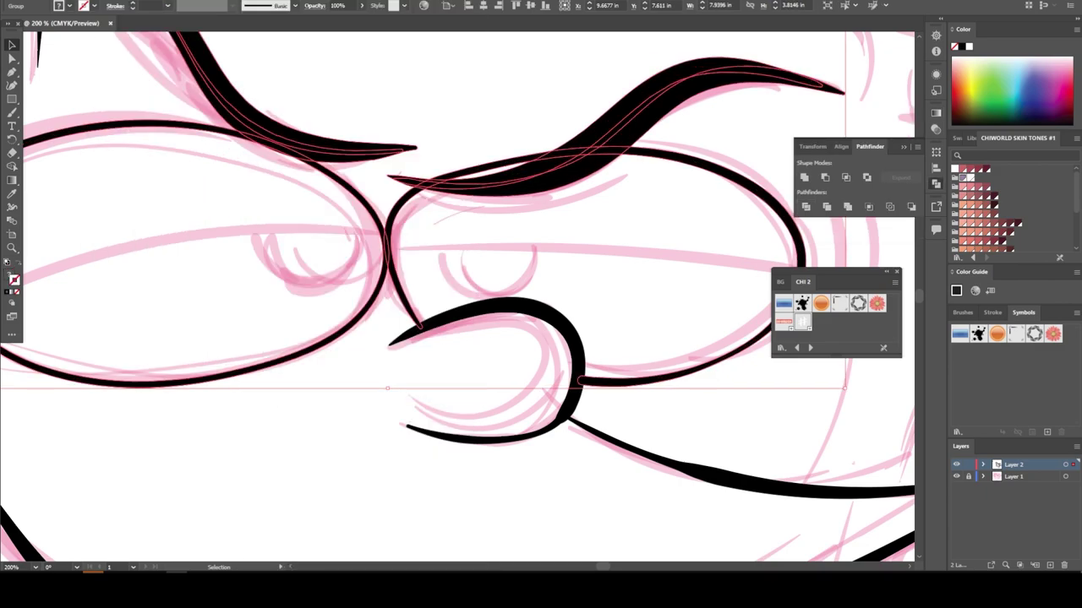
right_click(500, 155)
left_click(566, 298)
scroll(457, 296, "down", 2)
scroll(364, 253, "up", 2)
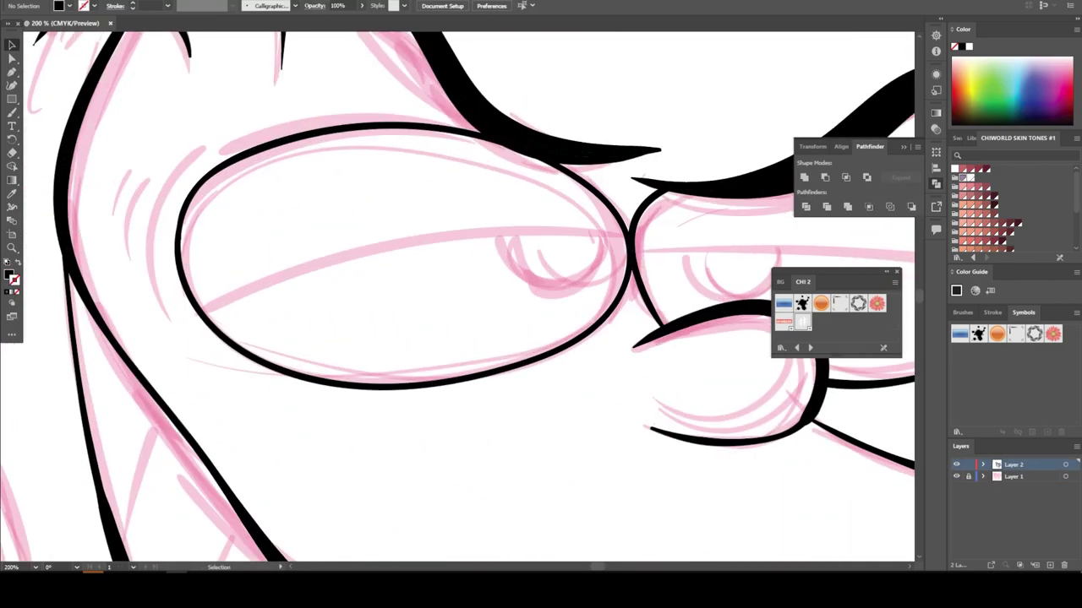
scroll(456, 296, "up", 1)
- Ink black strokes across the left and right eyes
key("b")
key("shift+x")
mouse_move(203, 323)
left_mouse_down()
mouse_move(297, 284)
mouse_move(598, 250)
left_mouse_up()
scroll(550, 425, "right", 5)
left_click_drag(173, 278, 592, 254)
- Ink the left cheek line and the outline of the head's left side
key("ctrl+minus")
key("ctrl+minus")
key("ctrl+minus")
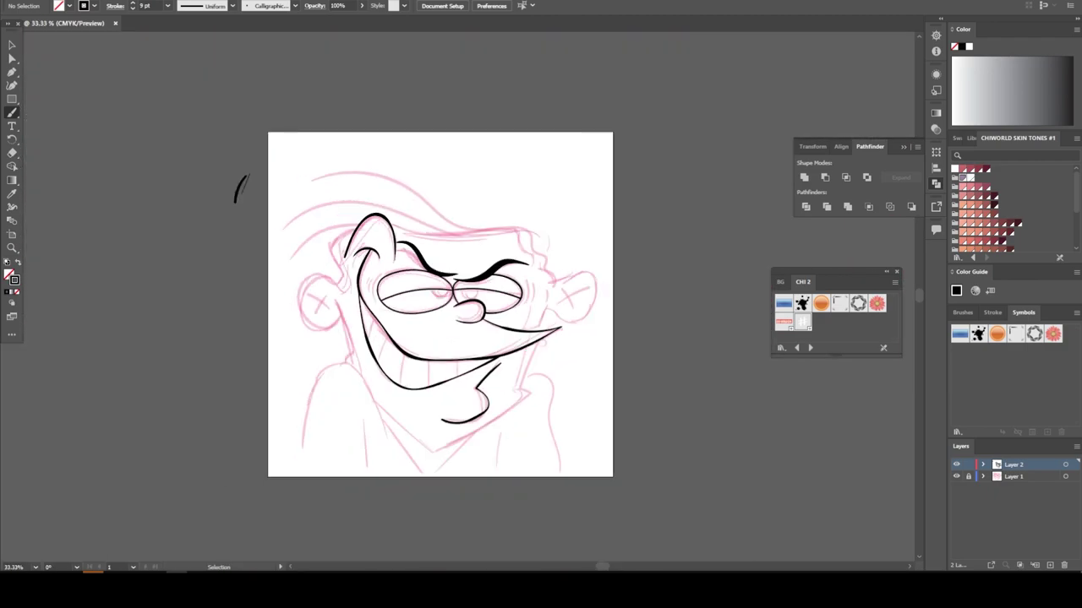
scroll(330, 330, "up", 4)
mouse_move(357, 214)
left_mouse_down()
mouse_move(387, 465)
mouse_move(427, 186)
left_mouse_up()
scroll(304, 55, "up", 2)
scroll(303, 55, "up", 2)
scroll(303, 55, "left", 1)
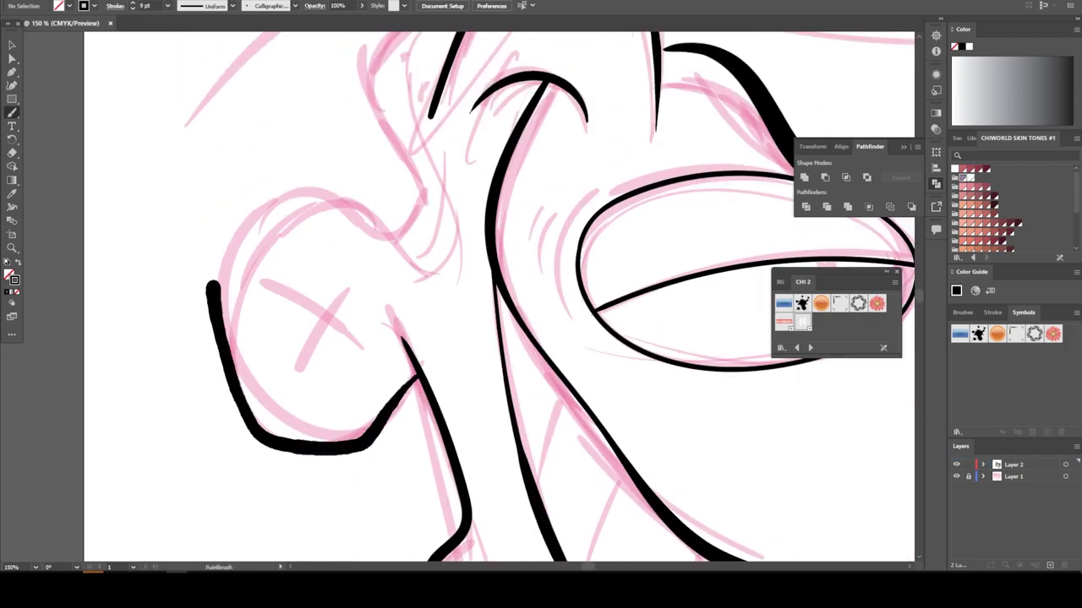
scroll(426, 186, "up", 5)
left_click_drag(405, 371, 498, 165)
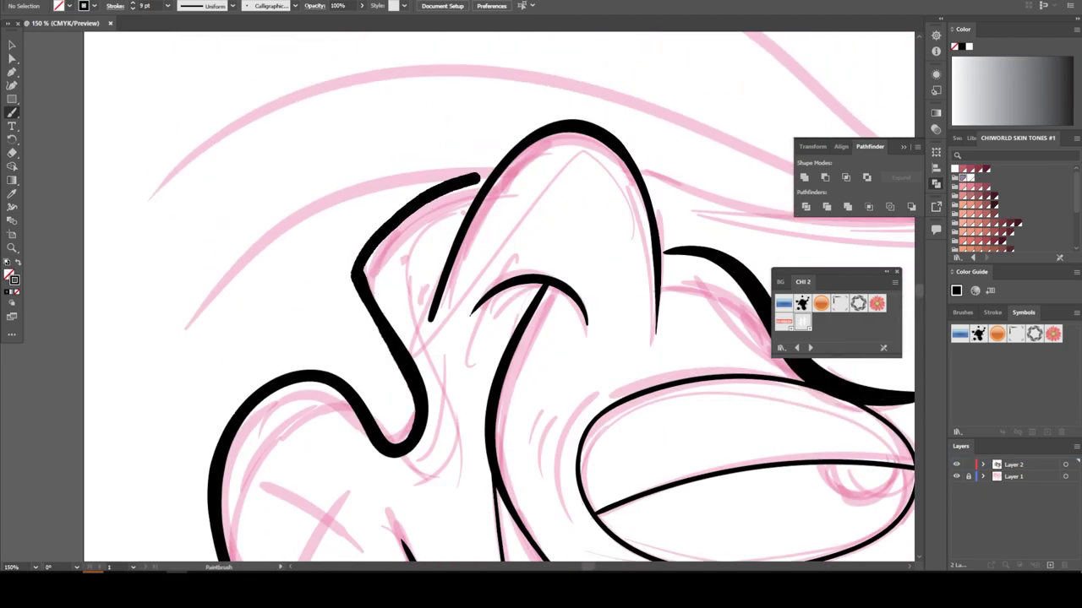
scroll(498, 165, "down", 3)
scroll(254, 194, "up", 2)
- Ink the long line along the top of the head, undoing a stray brow stroke
mouse_move(181, 182)
left_mouse_down()
mouse_move(330, 212)
mouse_move(606, 240)
left_mouse_up()
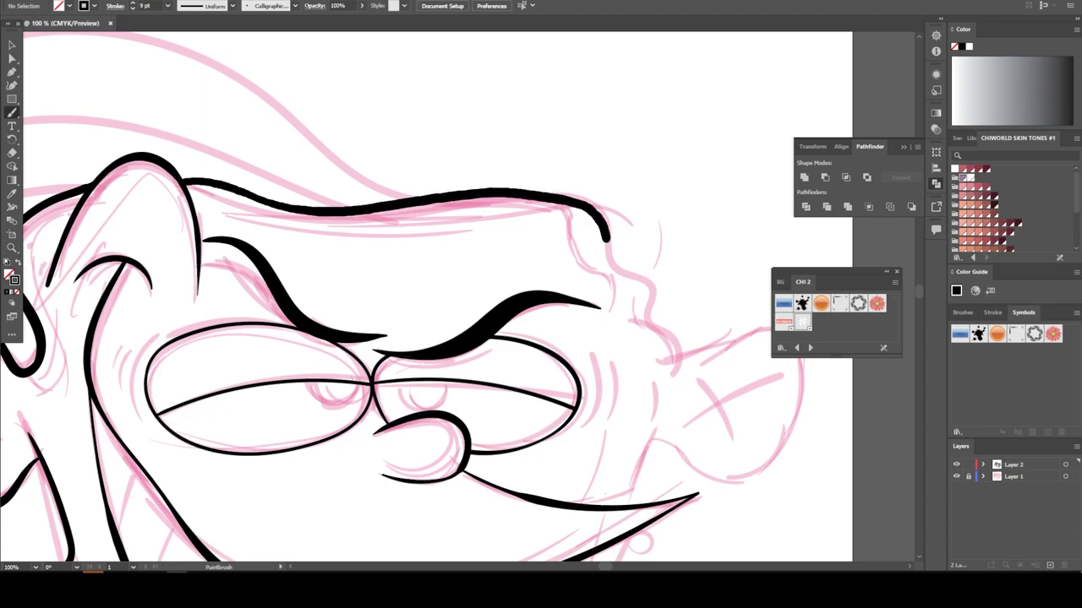
left_click_drag(653, 328, 676, 372)
scroll(652, 527, "down", 2)
key("ctrl+z")
key("Return")
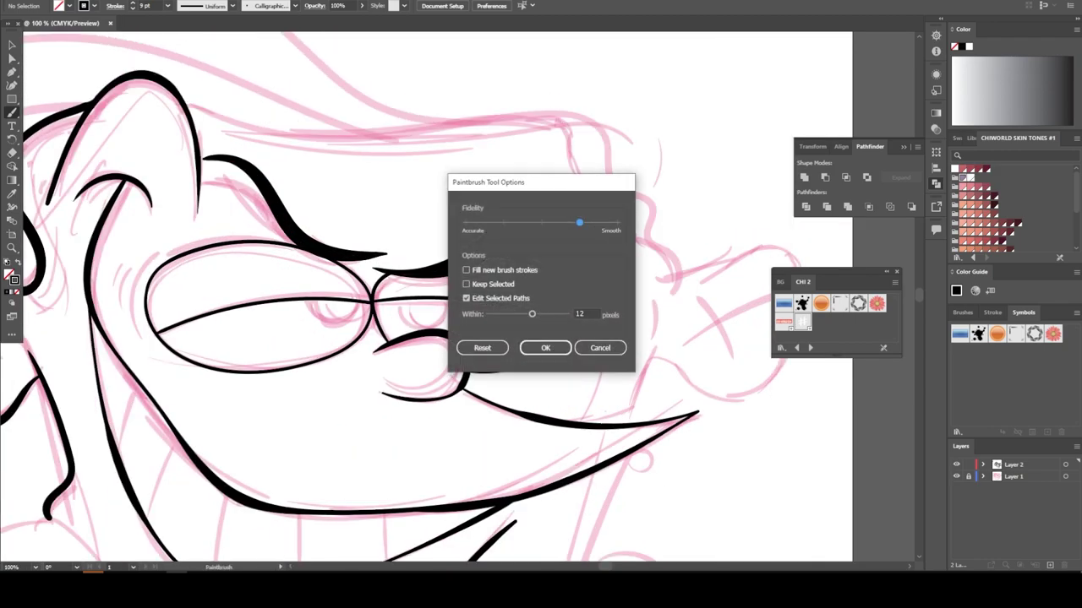
key("Escape")
left_click_drag(184, 101, 654, 207)
scroll(654, 207, "down", 3)
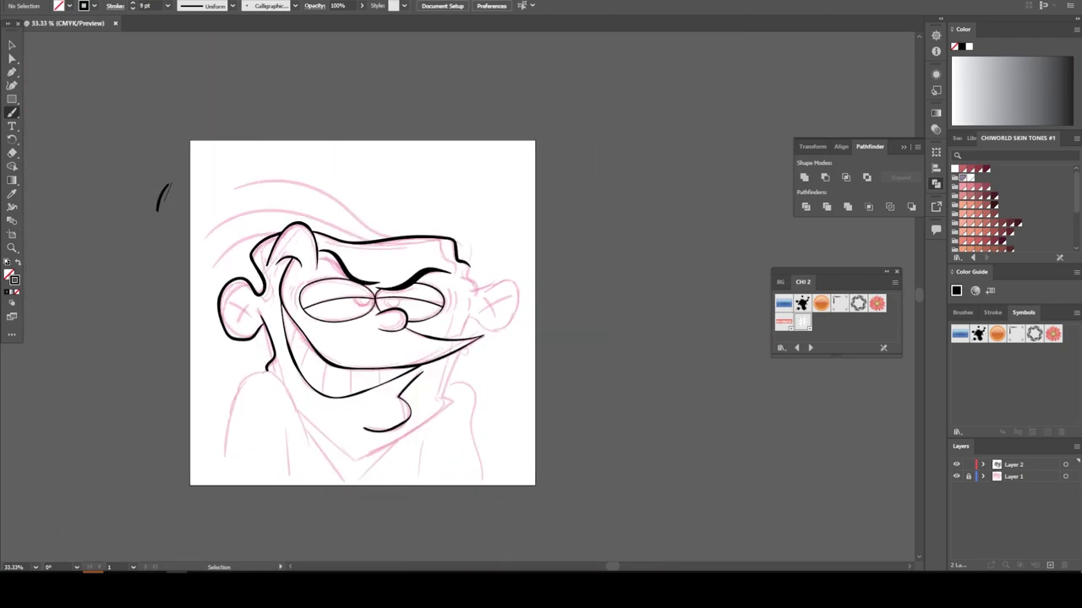
scroll(507, 279, "up", 3)
- Ink the line around the nose and chin, plus the neck and left-side outline
mouse_move(491, 245)
left_mouse_down()
mouse_move(583, 405)
mouse_move(388, 440)
mouse_move(338, 498)
left_mouse_up()
key("ctrl+minus")
key("ctrl+minus")
scroll(388, 322, "up", 3)
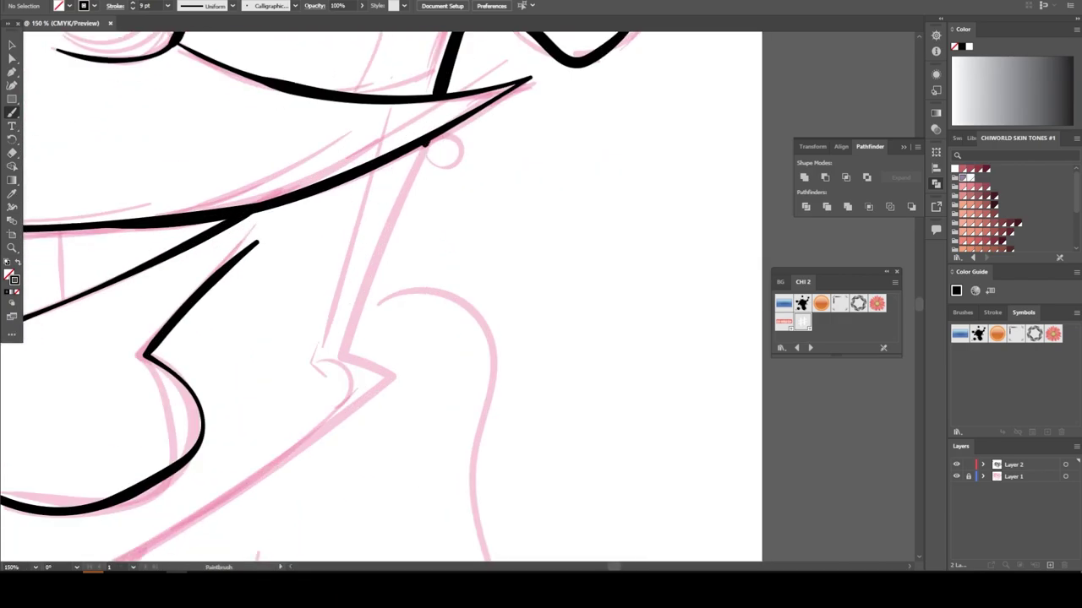
mouse_move(428, 145)
left_mouse_down()
mouse_move(372, 397)
mouse_move(248, 502)
left_mouse_up()
scroll(248, 502, "down", 3)
scroll(263, 399, "up", 2)
scroll(263, 399, "up", 1)
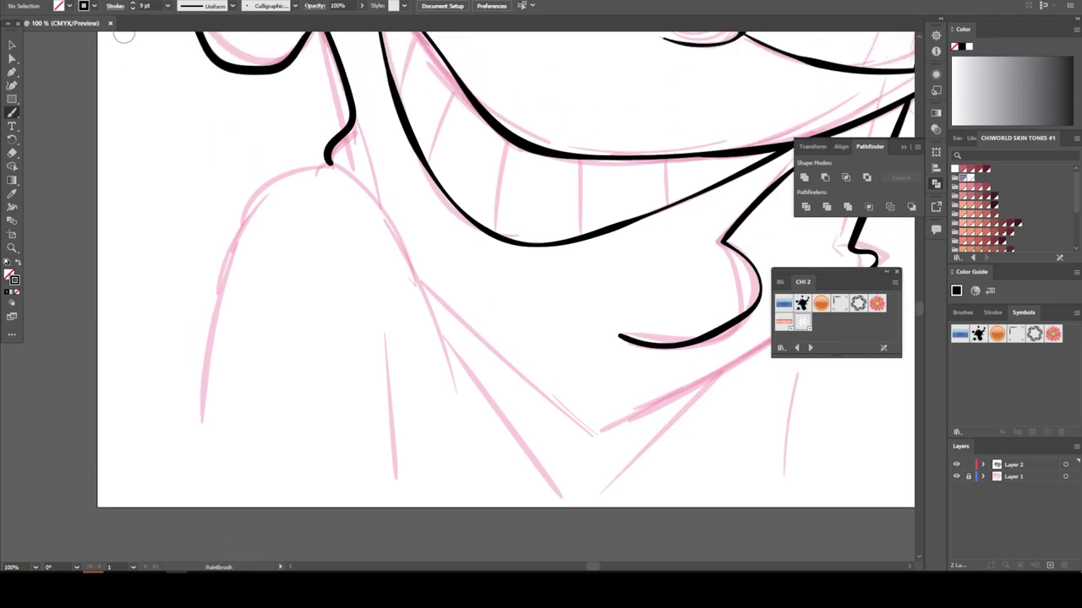
left_click_drag(457, 404, 190, 511)
left_click_drag(325, 159, 347, 127)
scroll(347, 126, "down", 1)
scroll(347, 126, "right", 5)
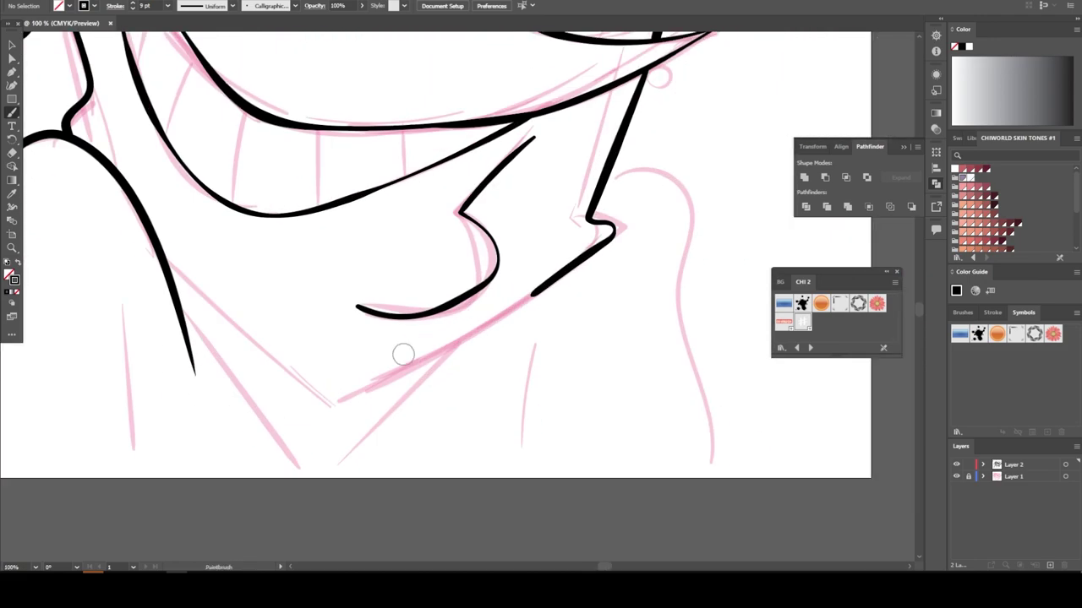
- Ink the V-shaped jaw lines, right shoulder, collar and vertical body lines
left_click_drag(165, 254, 612, 236)
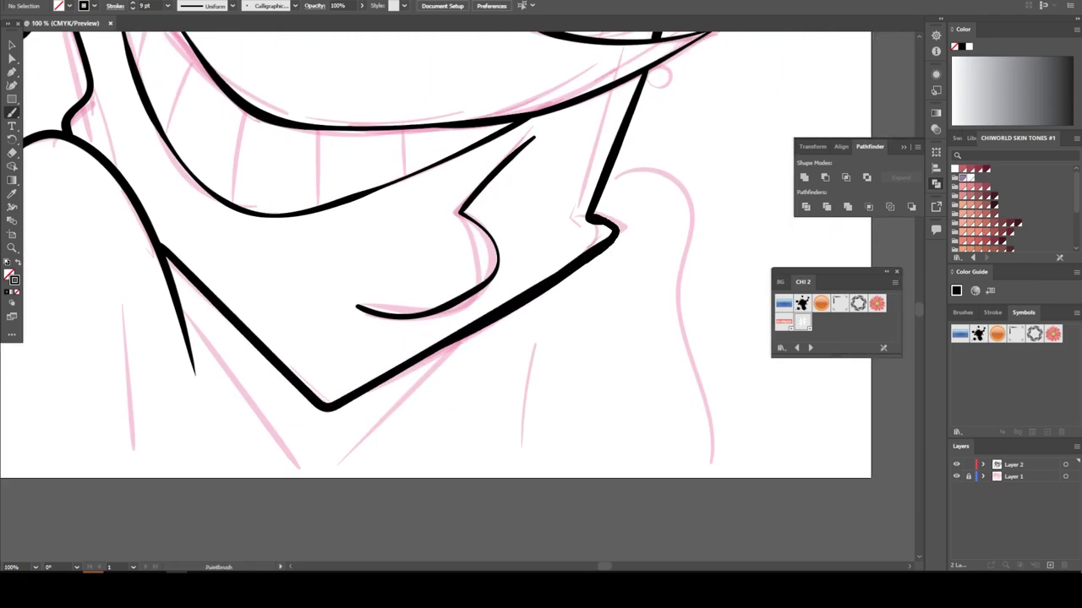
mouse_move(617, 158)
left_mouse_down()
mouse_move(700, 266)
mouse_move(722, 489)
left_mouse_up()
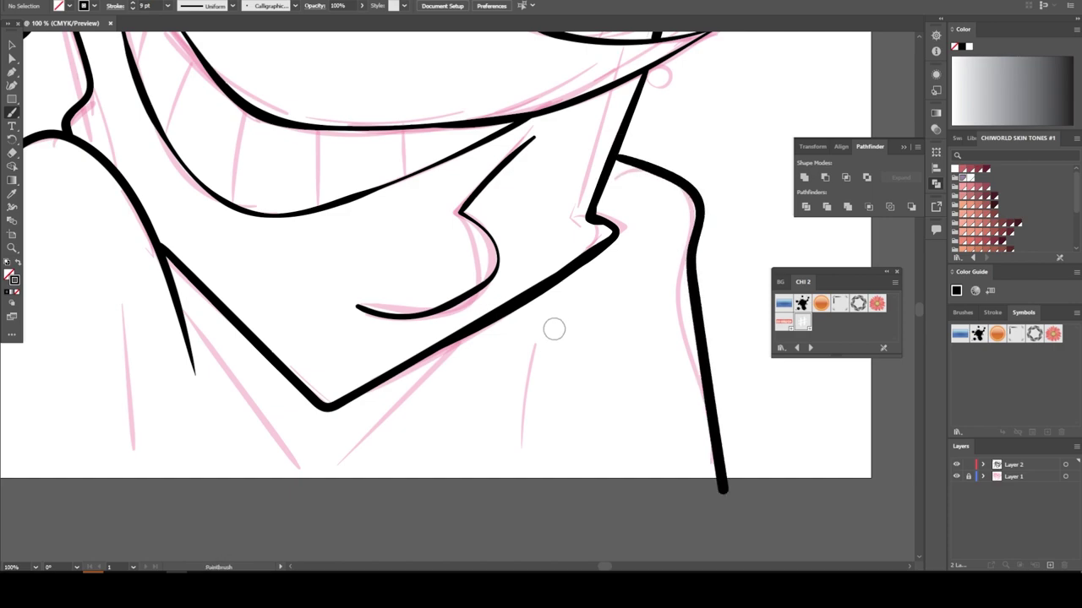
left_click_drag(553, 331, 551, 495)
left_click_drag(321, 407, 462, 363)
left_click_drag(322, 408, 306, 492)
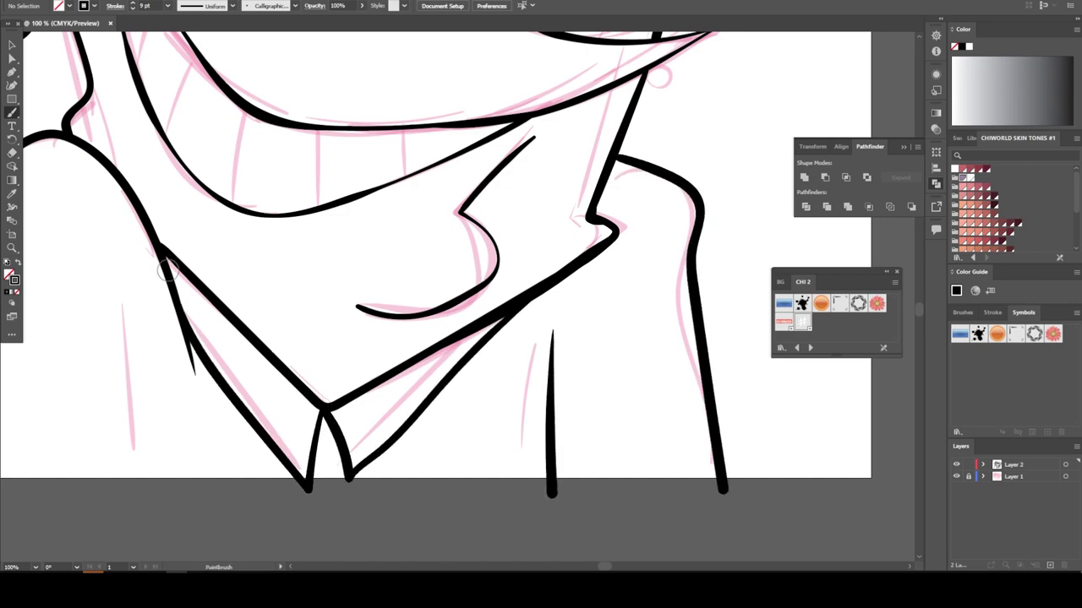
left_click_drag(139, 327, 135, 501)
left_click_drag(240, 412, 238, 493)
key("ctrl+minus")
key("ctrl+minus")
key("ctrl+plus")
- Ink the bottom edge line across the body and the tooth dividers in the grin
left_click_drag(148, 453, 705, 453)
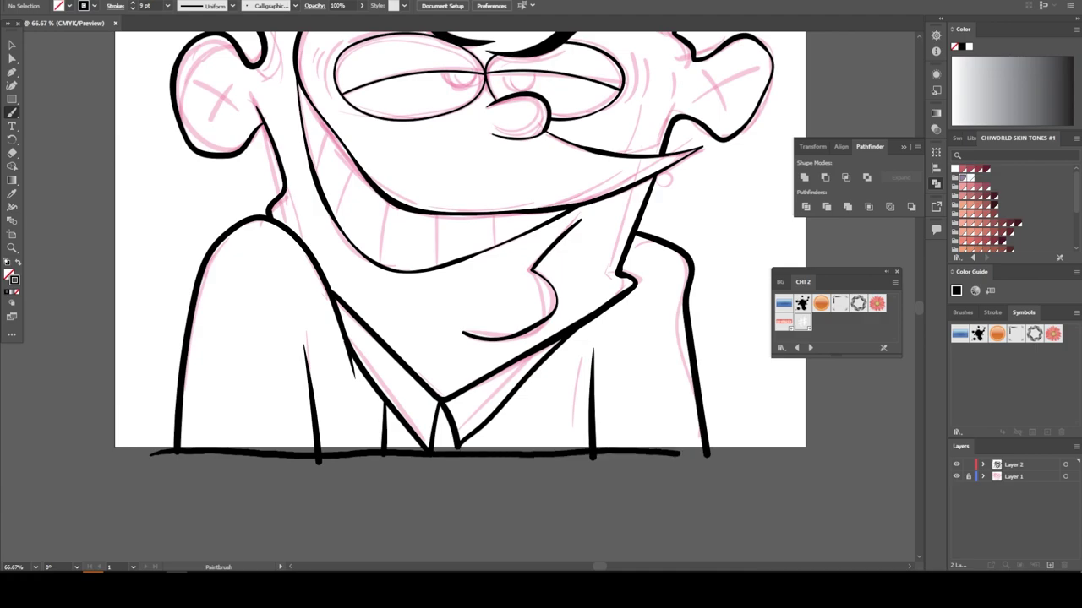
key("ctrl+plus")
key("ctrl+plus")
key("ctrl+plus")
left_click_drag(567, 335, 570, 359)
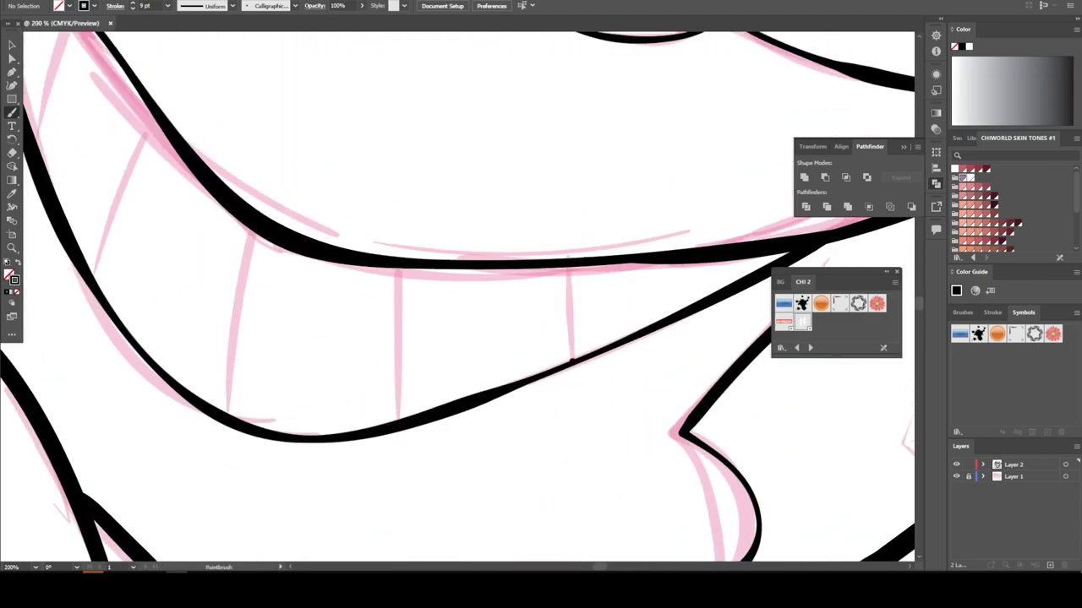
left_click_drag(395, 395, 395, 268)
left_click_drag(226, 416, 252, 238)
scroll(254, 253, "up", 2)
left_click_drag(85, 384, 152, 194)
scroll(338, 254, "left", 5)
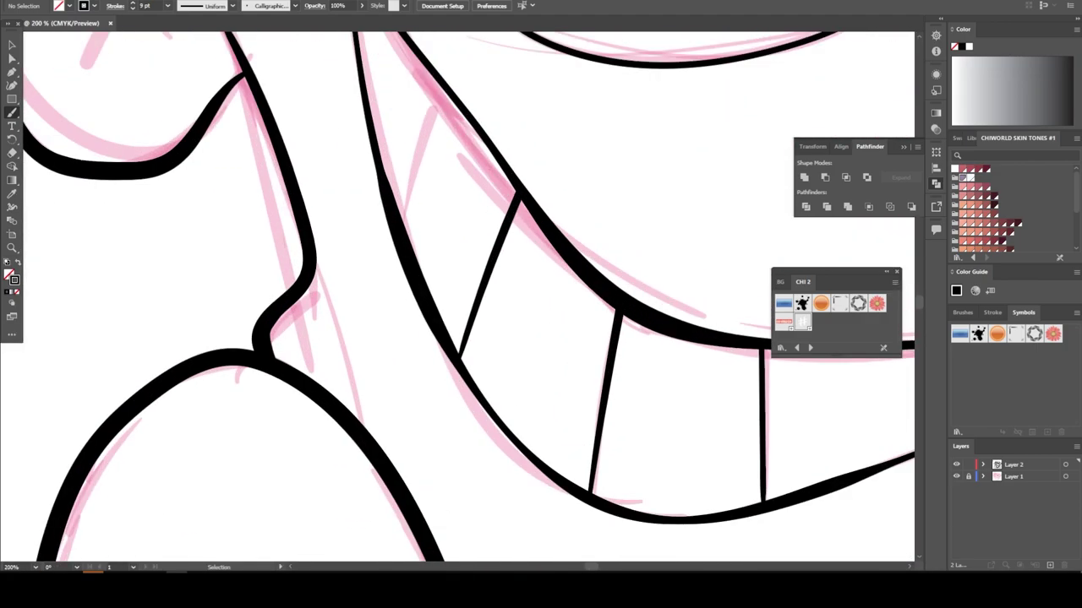
left_click_drag(395, 249, 439, 146)
scroll(432, 157, "left", 5)
scroll(432, 157, "up", 2)
- Ink the ear X mark, two cheek curves beside the eyes, a forehead dot and the hair arc
left_click_drag(395, 330, 451, 235)
left_click_drag(375, 261, 454, 364)
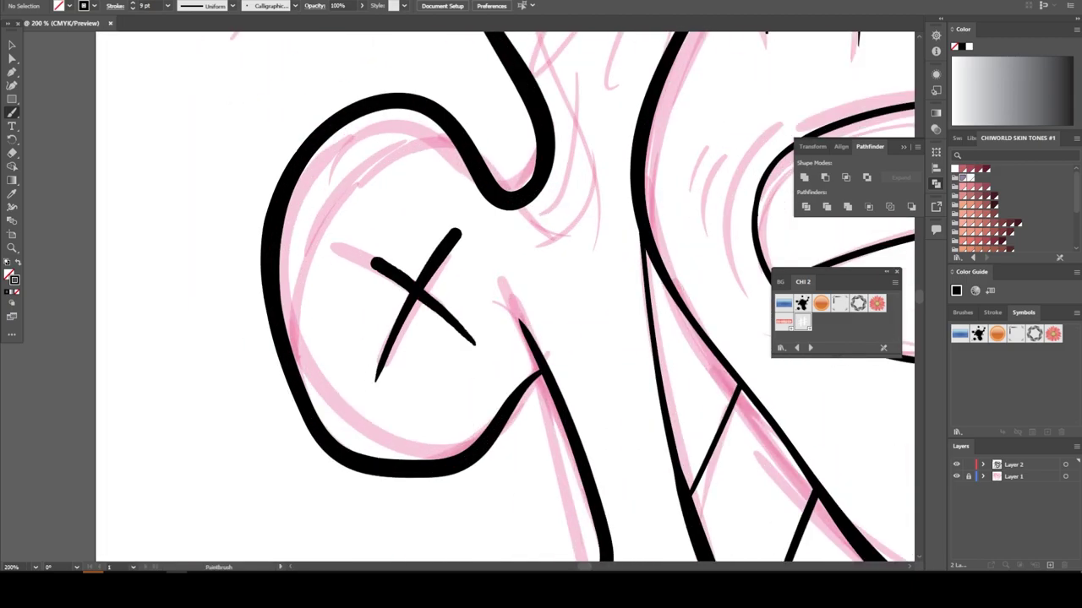
key("ctrl+minus")
key("ctrl+minus")
key("ctrl+minus")
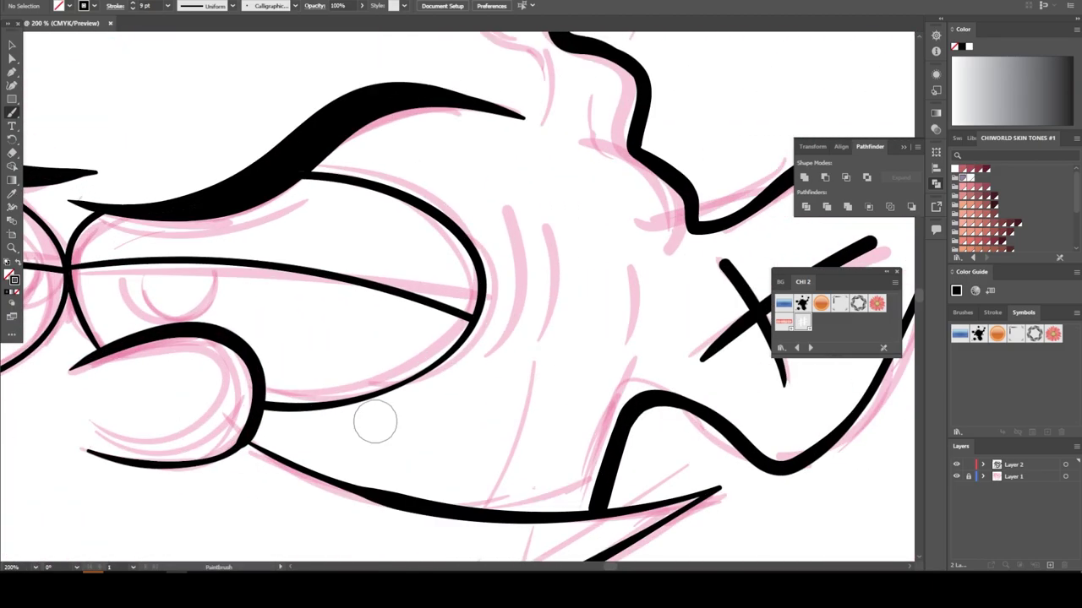
left_click_drag(454, 391, 469, 182)
mouse_move(560, 384)
left_mouse_down()
mouse_move(518, 208)
mouse_move(574, 255)
left_mouse_up()
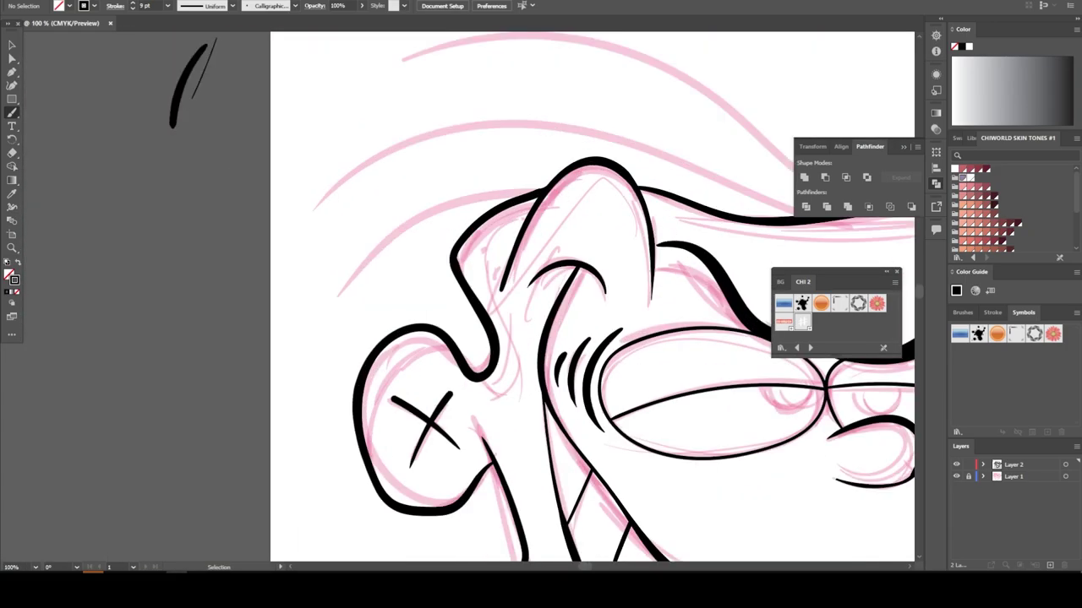
left_click_drag(518, 326, 532, 306)
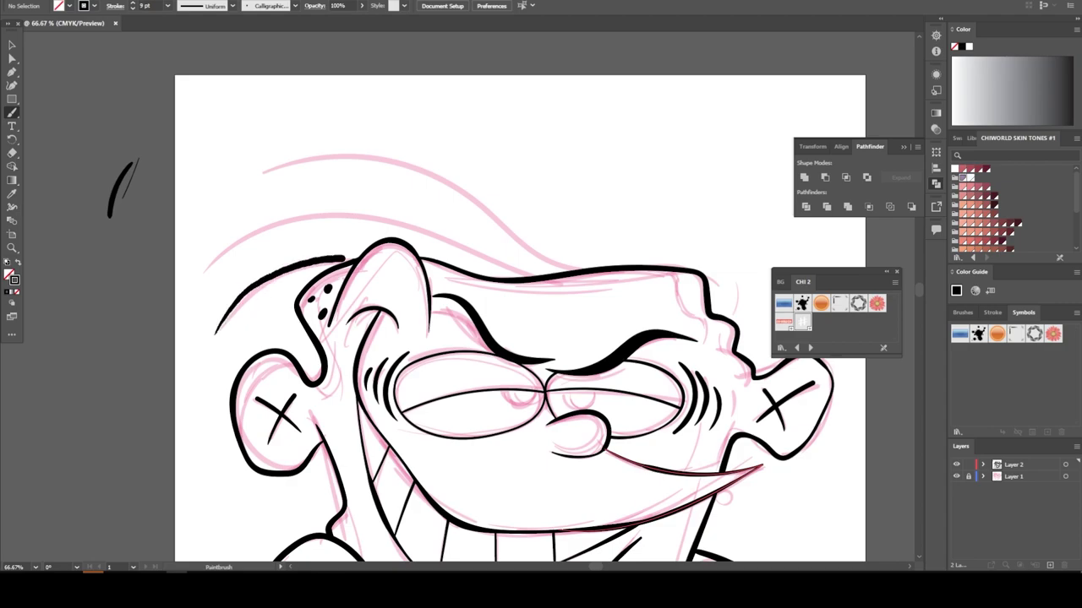
left_click_drag(192, 288, 541, 277)
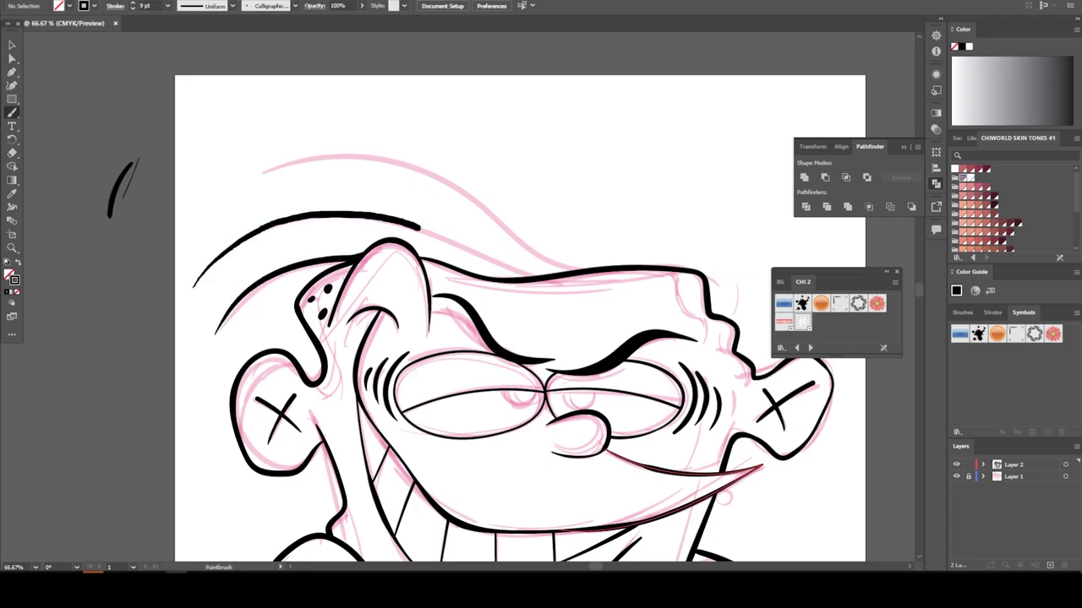
left_click_drag(361, 156, 605, 272)
- Draw a black pupil circle in the right eye and place a copy in the left eye
key("v")
scroll(520, 318, "down", 3)
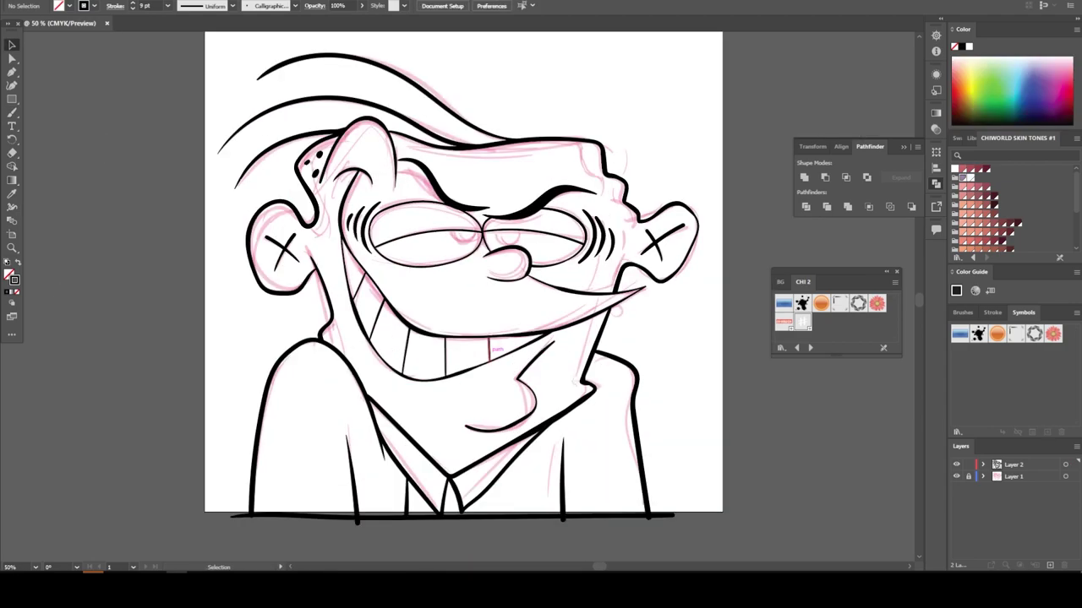
scroll(520, 319, "right", 2)
key("l")
scroll(470, 190, "up", 2)
left_click_drag(459, 228, 570, 340)
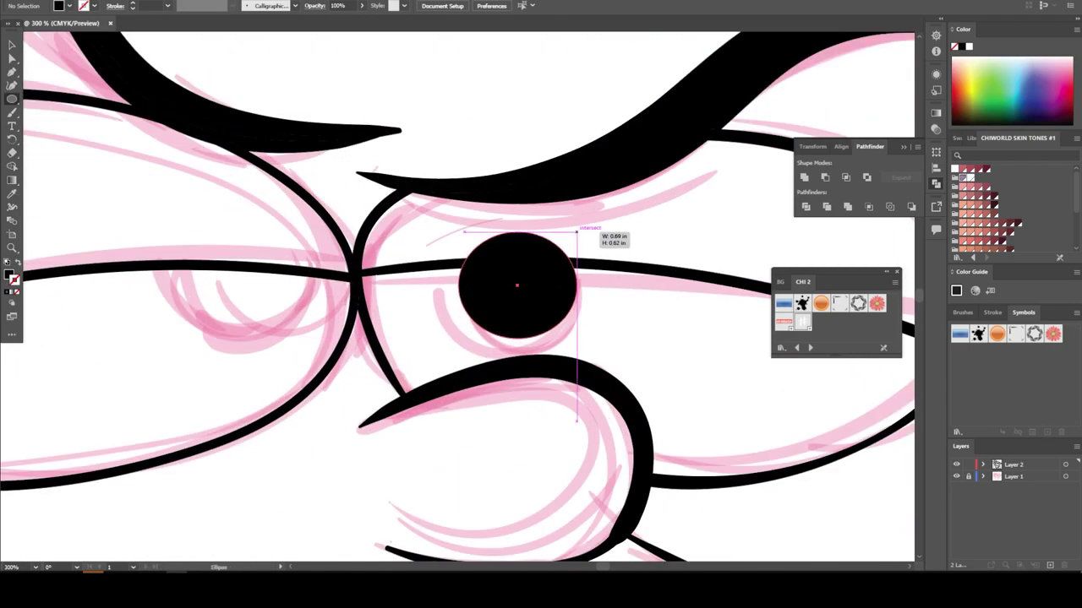
key("v")
left_click_drag(514, 283, 234, 277)
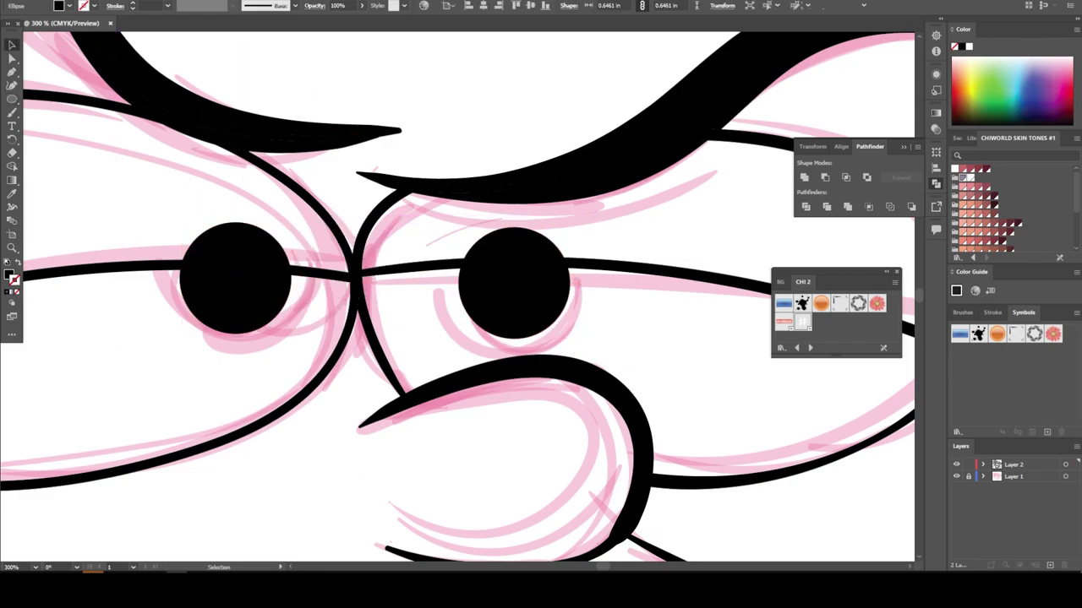
- Remove the strokes and tuck the pupils behind the eyelids
key("ctrl+a")
key("/")
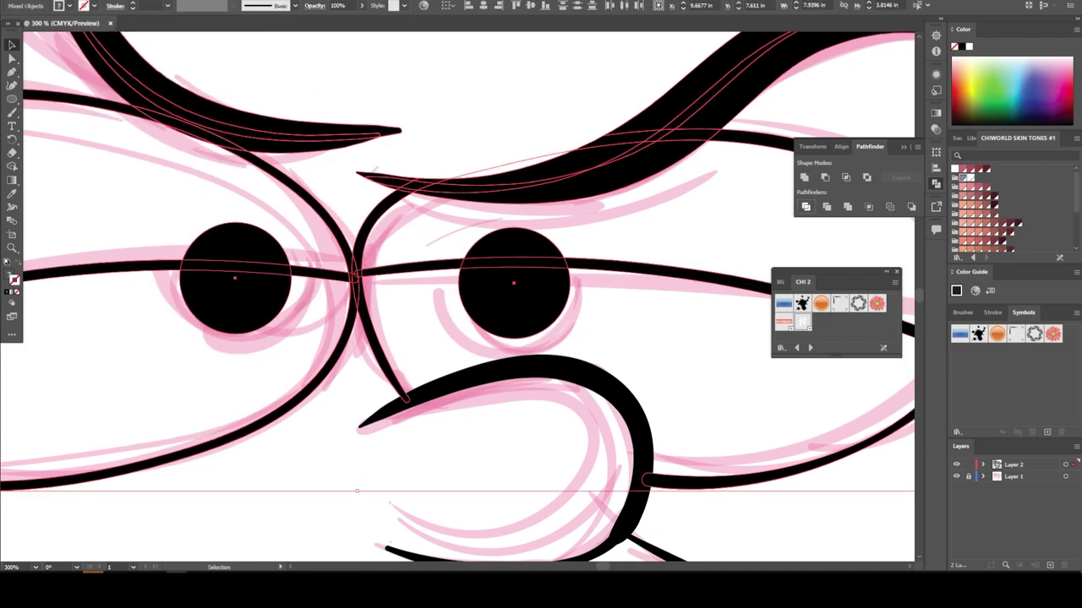
right_click(231, 247)
key("ctrl+0")
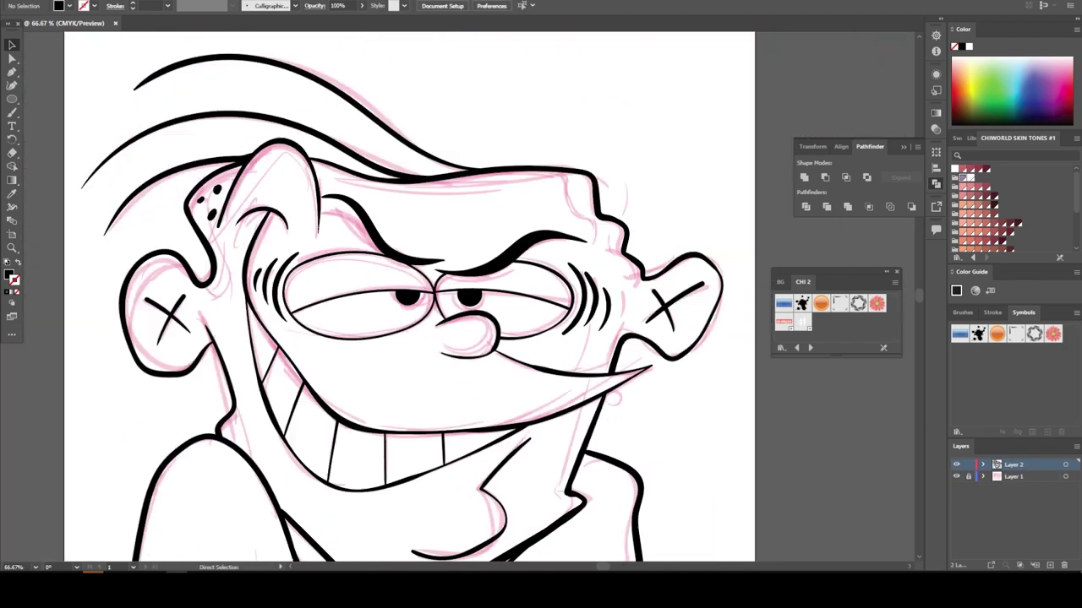
key("ctrl+minus")
key("ctrl+minus")
- Hide the pink sketch layer and expand all the brush strokes into shapes
key("v")
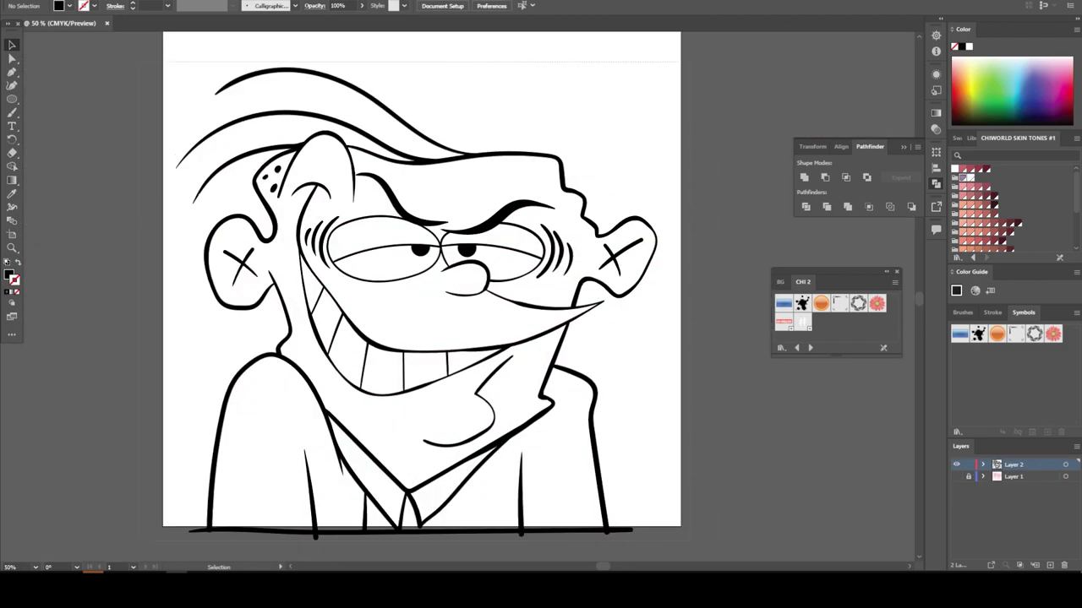
key("ctrl+a")
left_click(145, 126)
key("ctrl+shift+a")
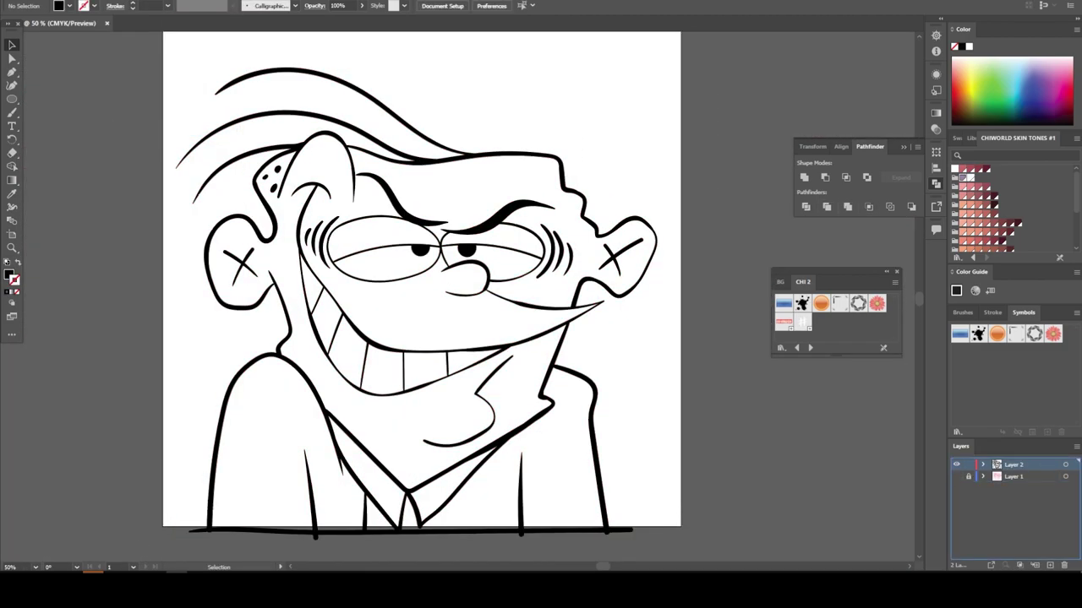
- Draw a peach rectangle over the whole artboard and send it behind the line art
left_click_drag(1013, 465, 1048, 566)
double_click(10, 275)
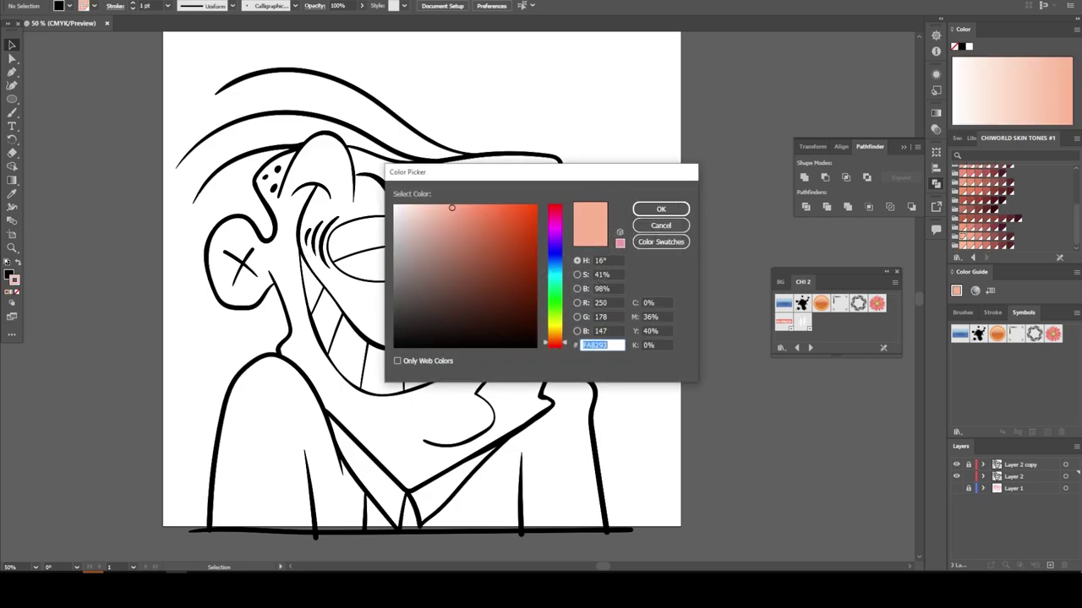
key("Return")
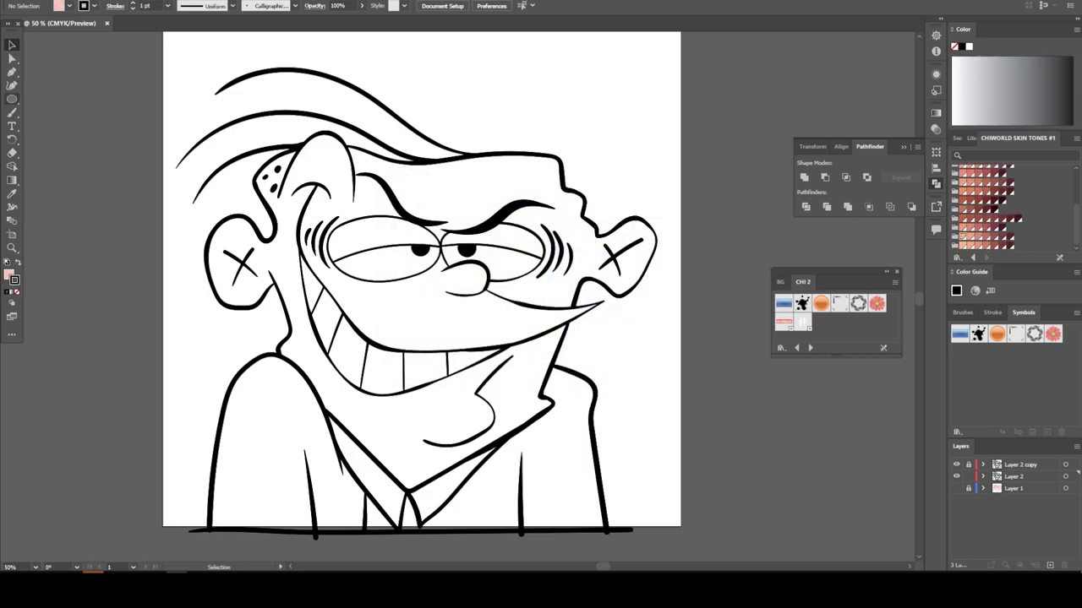
left_click(12, 99)
left_click_drag(144, 59, 746, 542)
right_click(691, 64)
left_click(845, 398)
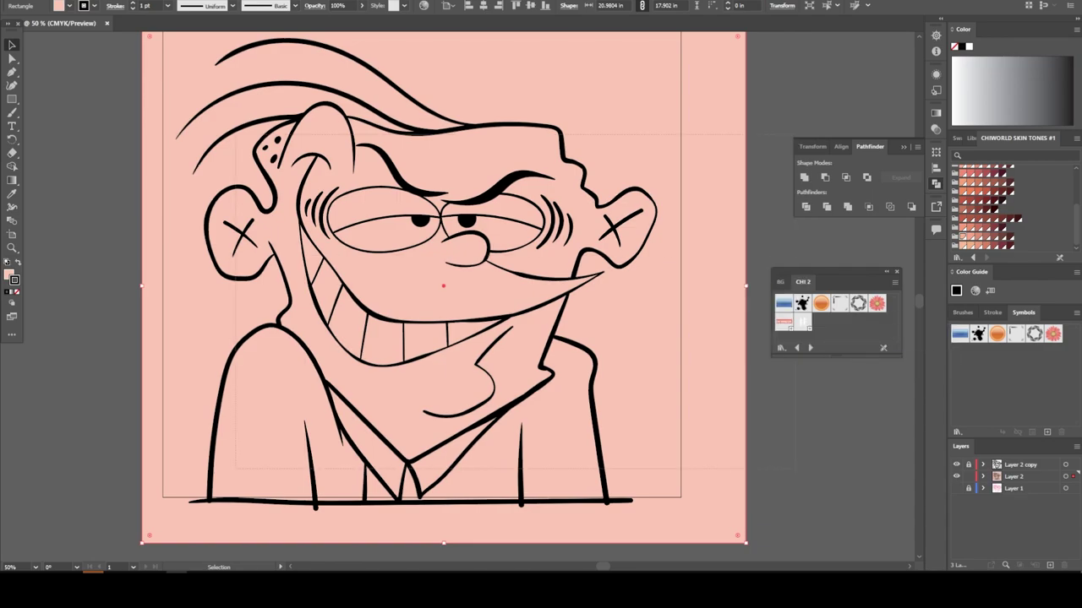
right_click(619, 100)
left_click(659, 136)
scroll(443, 295, "down", 3)
- Fill the shirt FFE600 yellow, the collar purple and the tie red
scroll(388, 279, "up", 5)
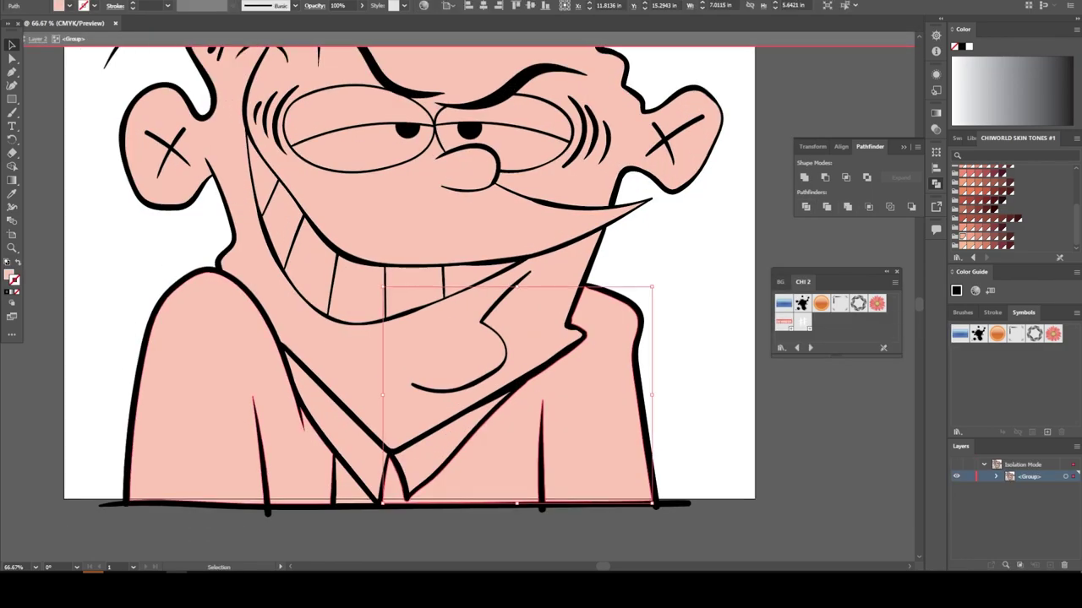
left_click(169, 405)
double_click(10, 275)
type("FFE600")
key("Return")
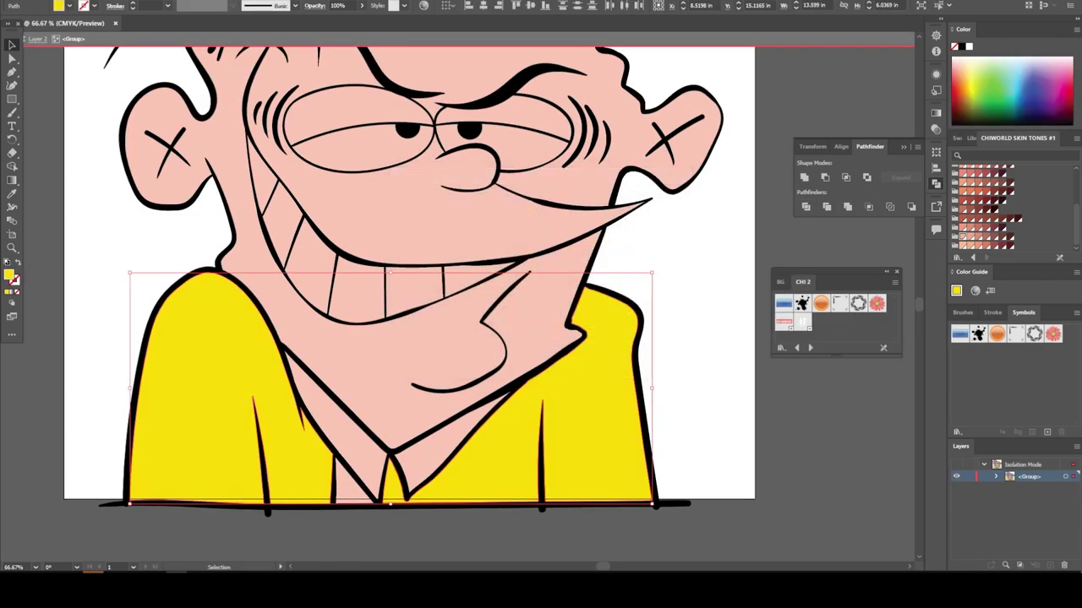
key("ctrl+equal")
key("ctrl+equal")
left_click(338, 338, "shift")
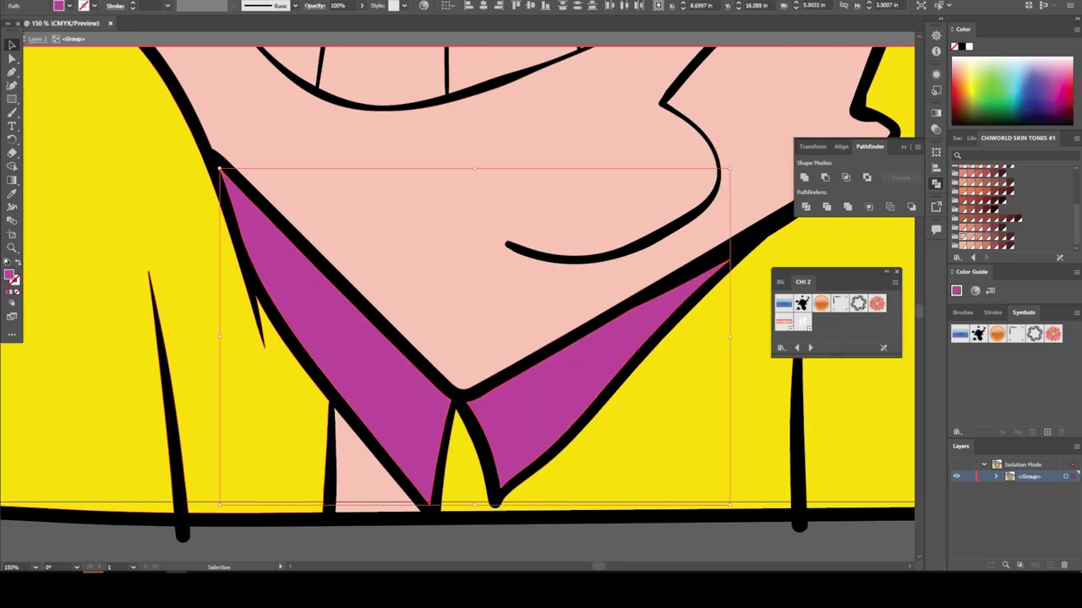
left_click(372, 482)
key("ctrl+shift+a")
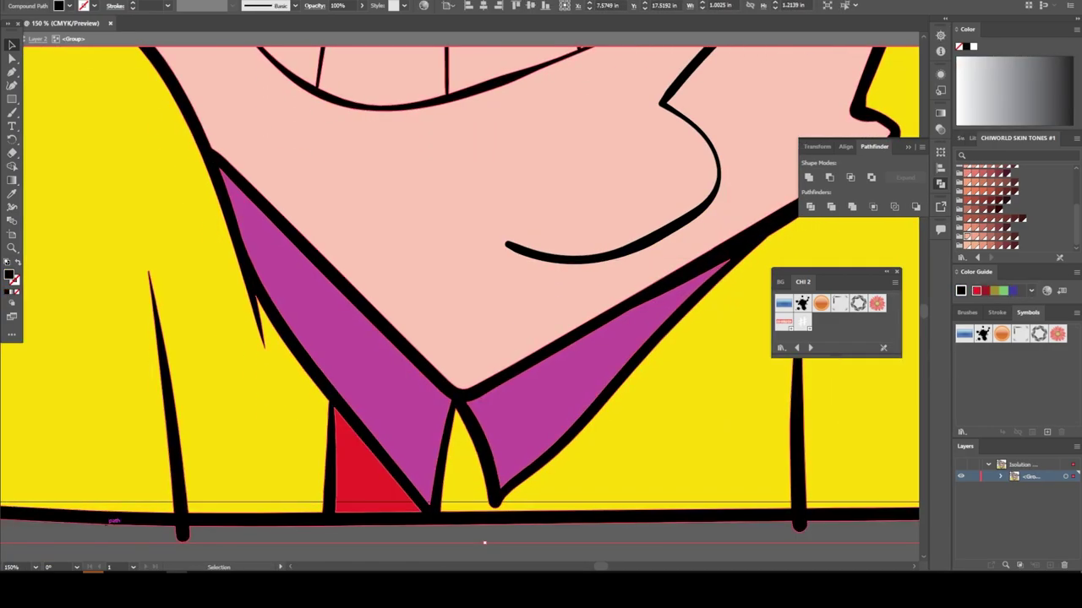
key("ctrl+0")
key("ctrl+1")
- Fill the upper eyes F4F4AE, the lower eyes and teeth white, and the mouth triangle red
left_click(495, 293)
double_click(9, 274)
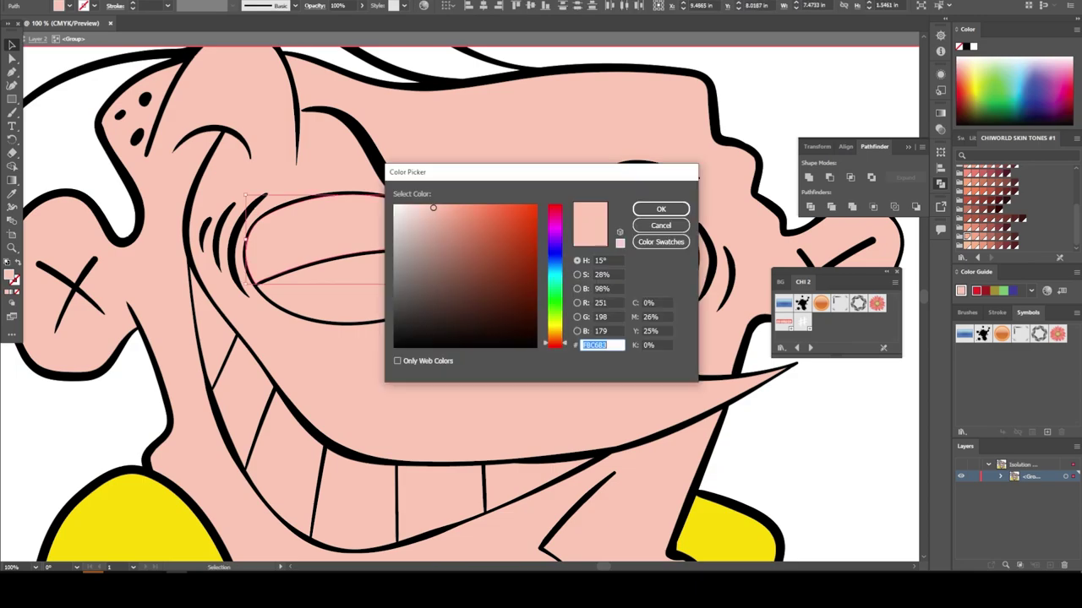
type("F4F4AE")
key("Return")
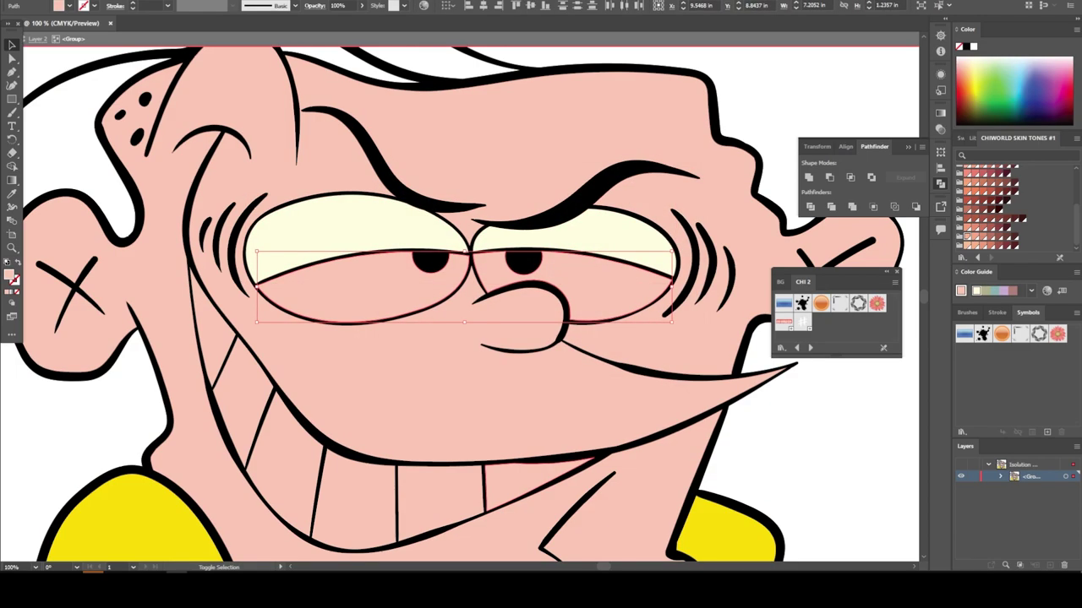
left_click(973, 178)
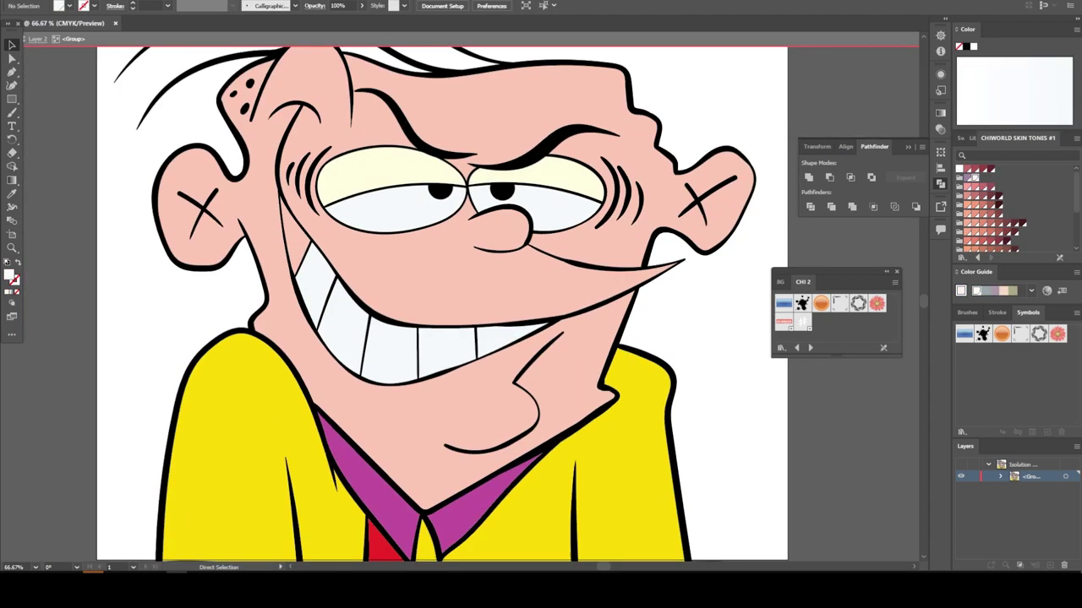
left_click(207, 254)
key("ctrl+0")
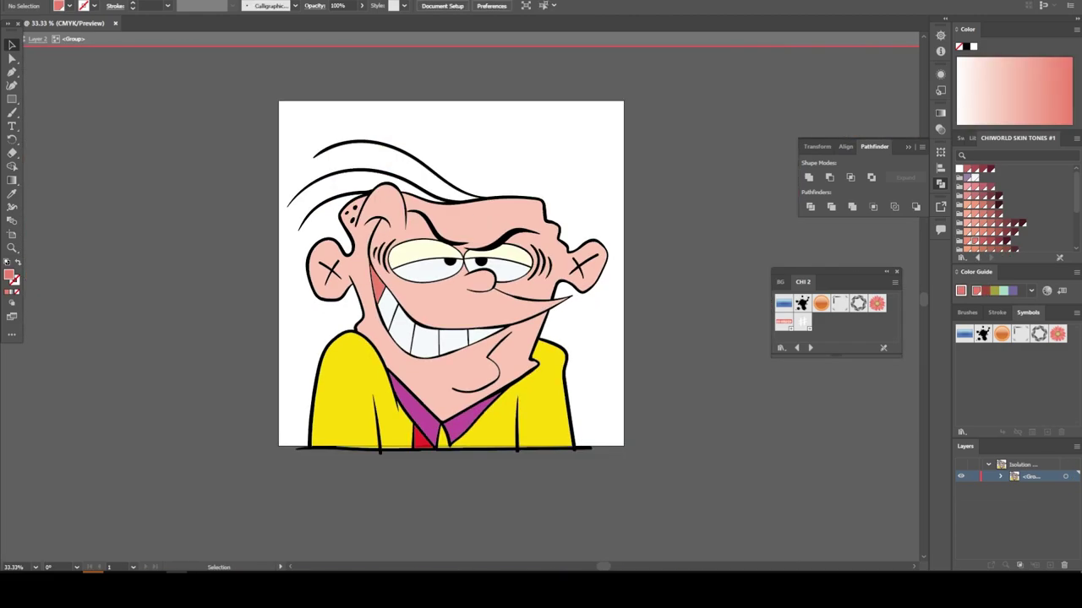
- Pick a darker skin tone and draw the chin shadow with the Pencil
key("Escape")
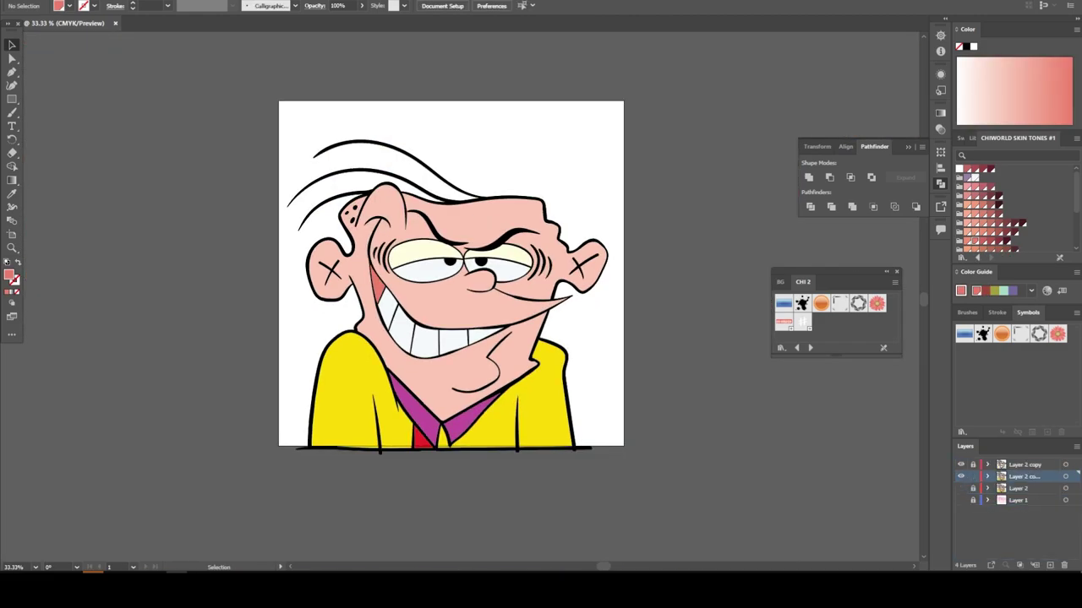
key("ctrl+equal")
key("ctrl+equal")
right_click(394, 312)
key("Escape")
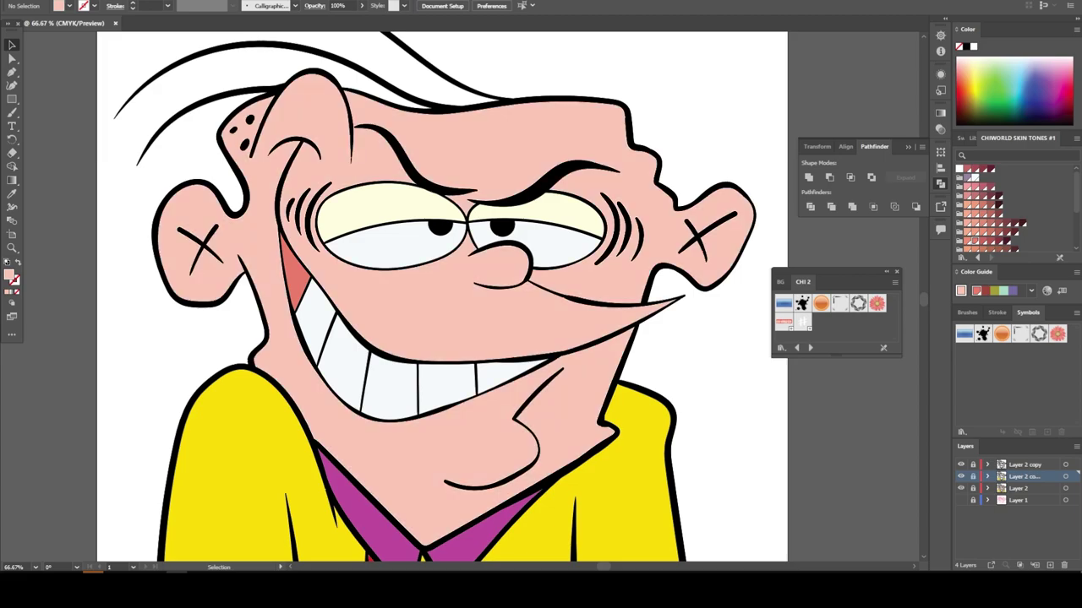
scroll(988, 211, "down", 3)
left_click(978, 235)
left_click(11, 112)
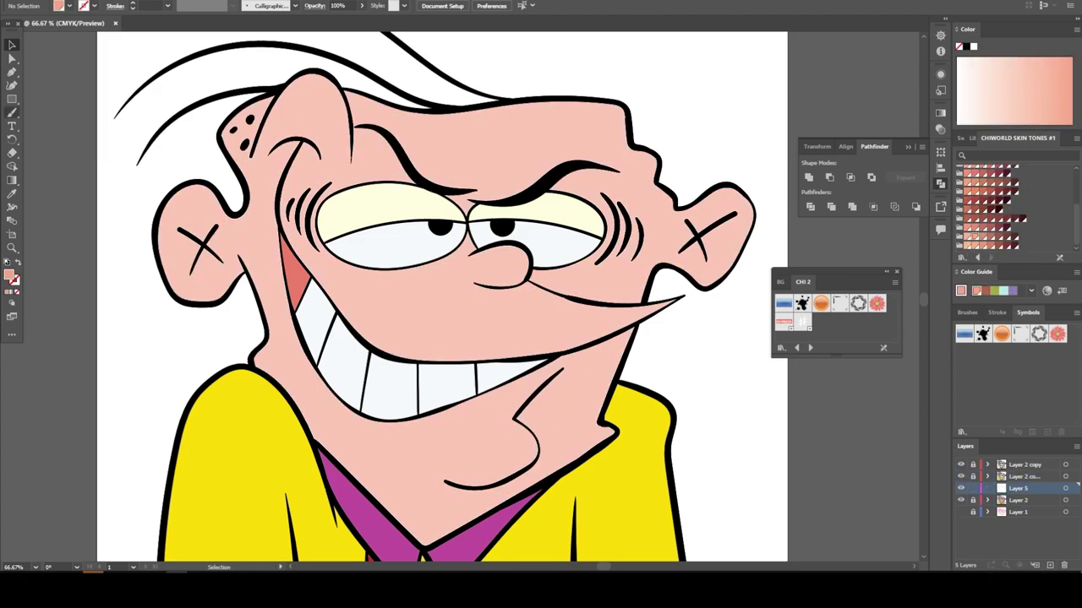
scroll(440, 296, "down", 2)
key("ctrl+equal")
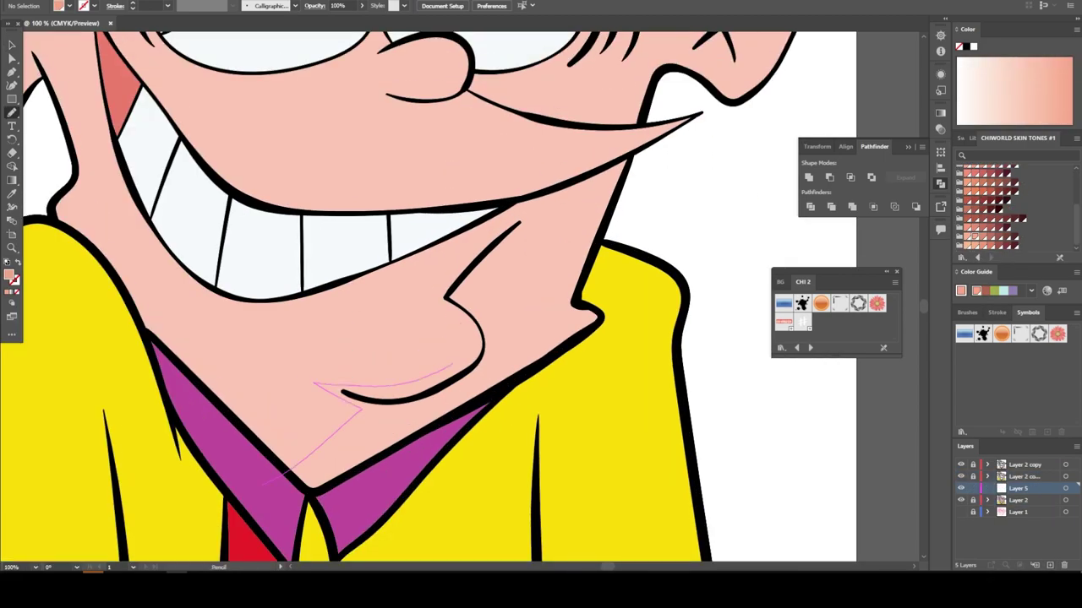
key("ctrl+0")
- Draw darker shadow shapes on the cheek, around the eye and beside the nose
key("ctrl+equal")
key("ctrl+equal")
key("ctrl+equal")
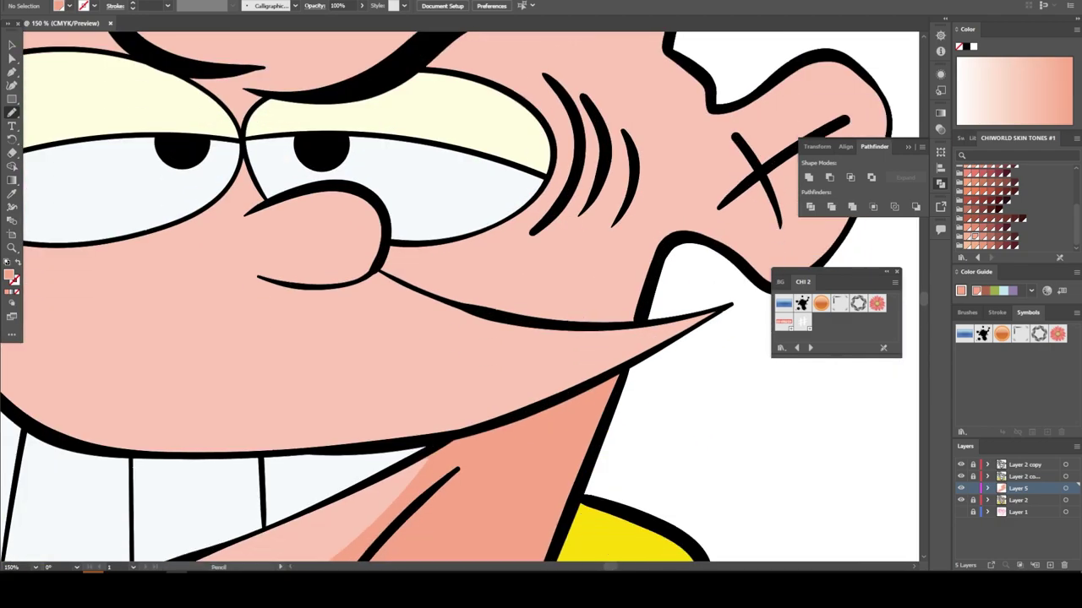
key("ctrl+0")
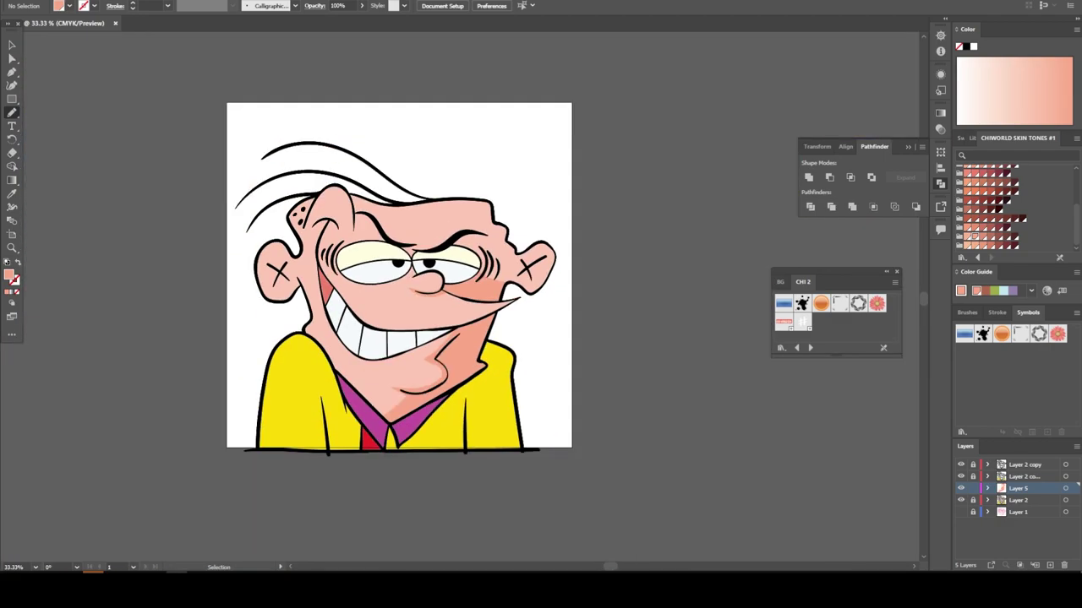
key("ctrl+equal")
key("ctrl+equal")
key("ctrl+equal")
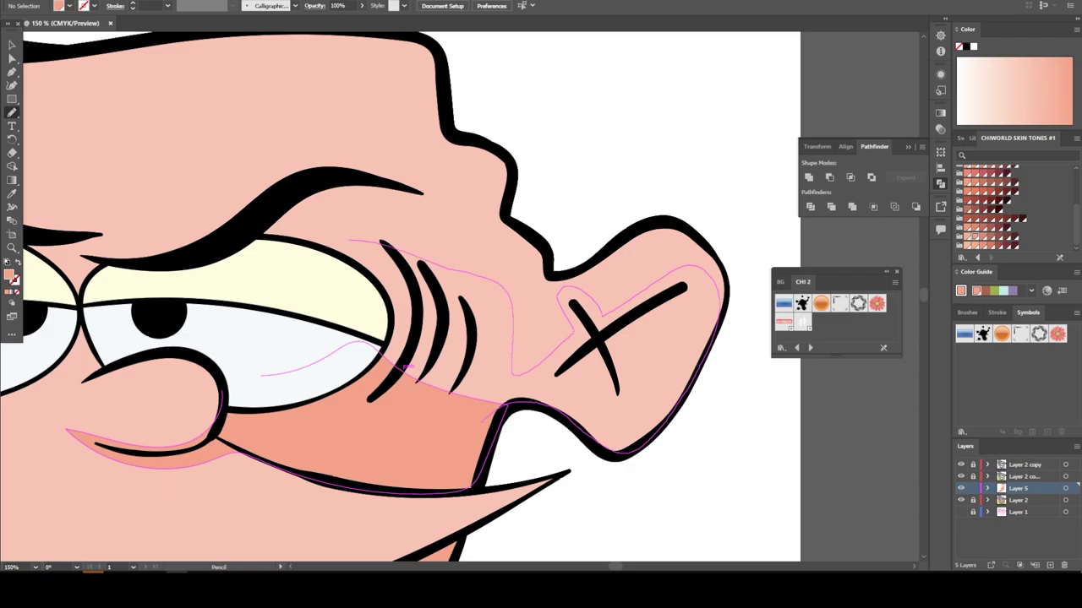
key("ctrl+0")
key("ctrl+equal")
key("ctrl+equal")
key("ctrl+equal")
key("ctrl+equal")
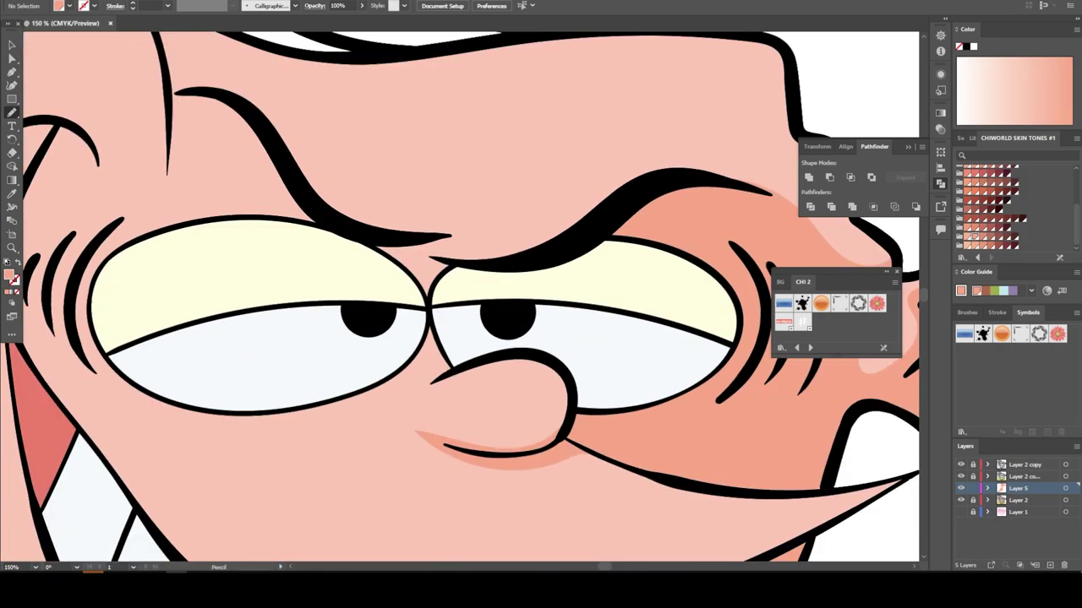
key("ctrl+0")
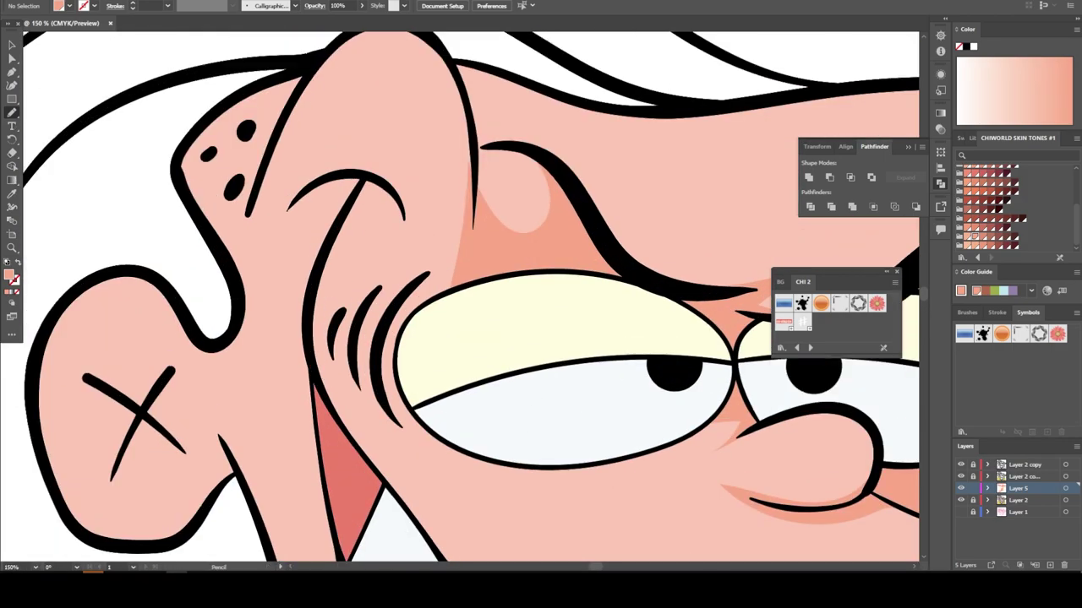
key("ctrl+equal")
key("ctrl+equal")
key("ctrl+equal")
left_click_drag(306, 307, 405, 257)
key("ctrl+0")
- Review the finished shading, selecting then deselecting the shadow shapes, and zoom to 50%
key("ctrl+equal")
key("ctrl+equal")
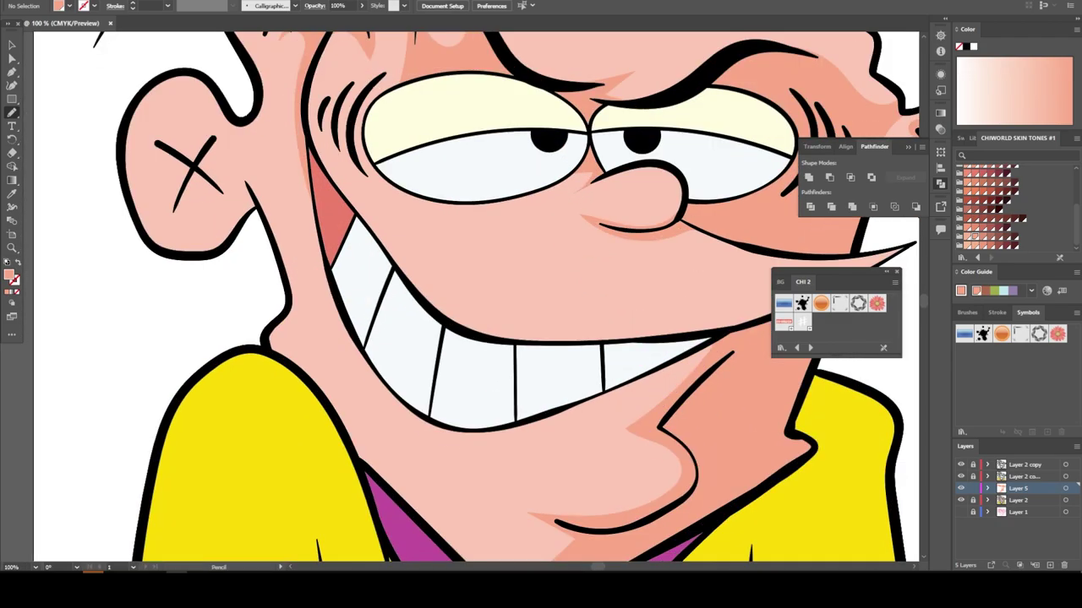
key("ctrl+minus")
scroll(476, 297, "down", 3)
key("ctrl+0")
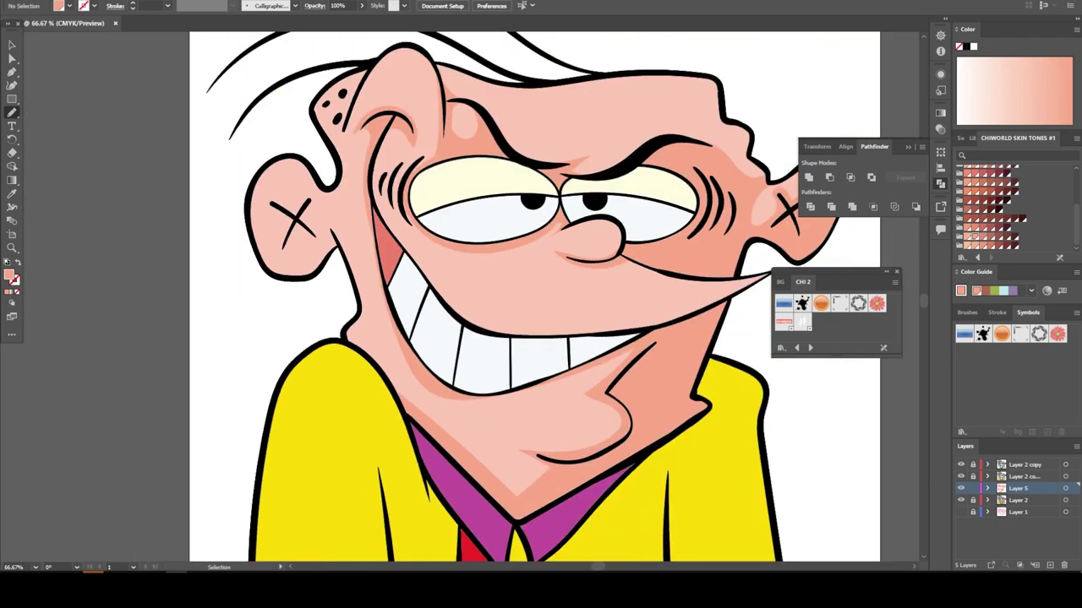
key("ctrl+equal")
key("ctrl+0")
key("v")
key("ctrl+a")
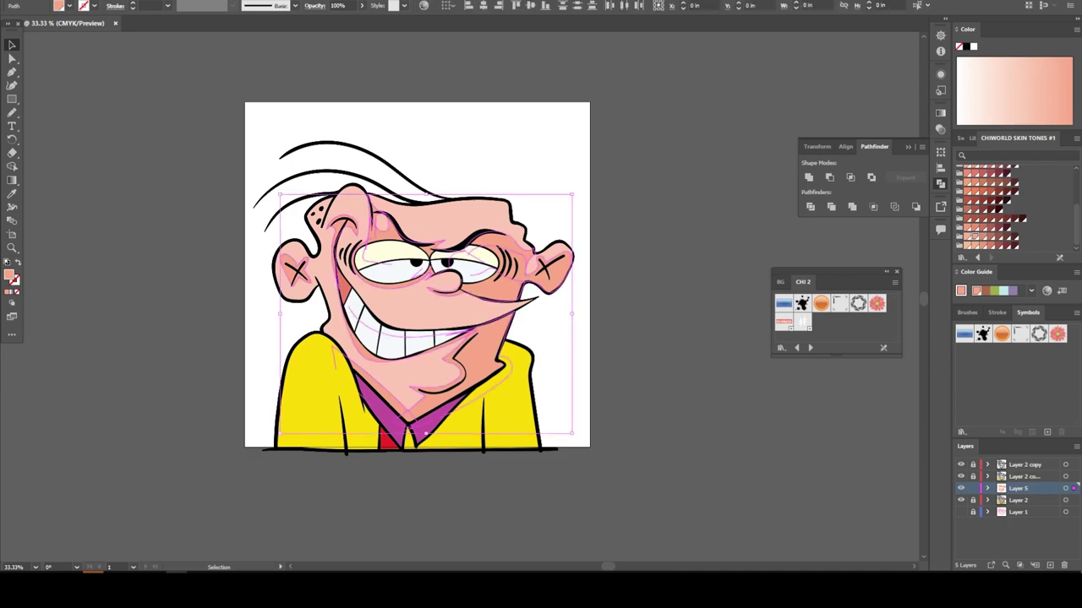
key("ctrl+shift+a")
key("ctrl+equal")
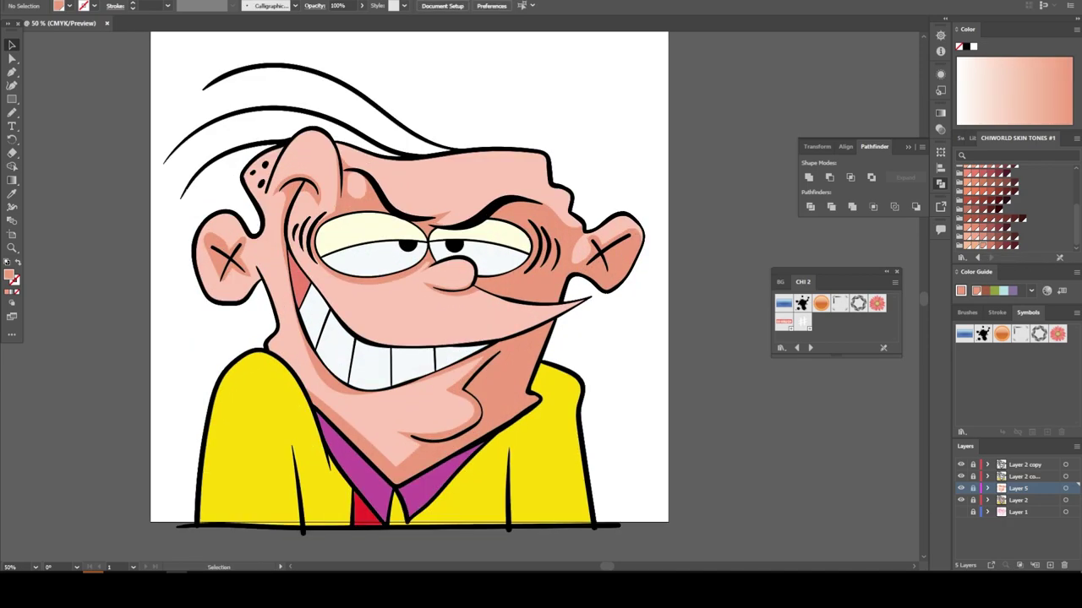
scroll(409, 296, "up", 2)
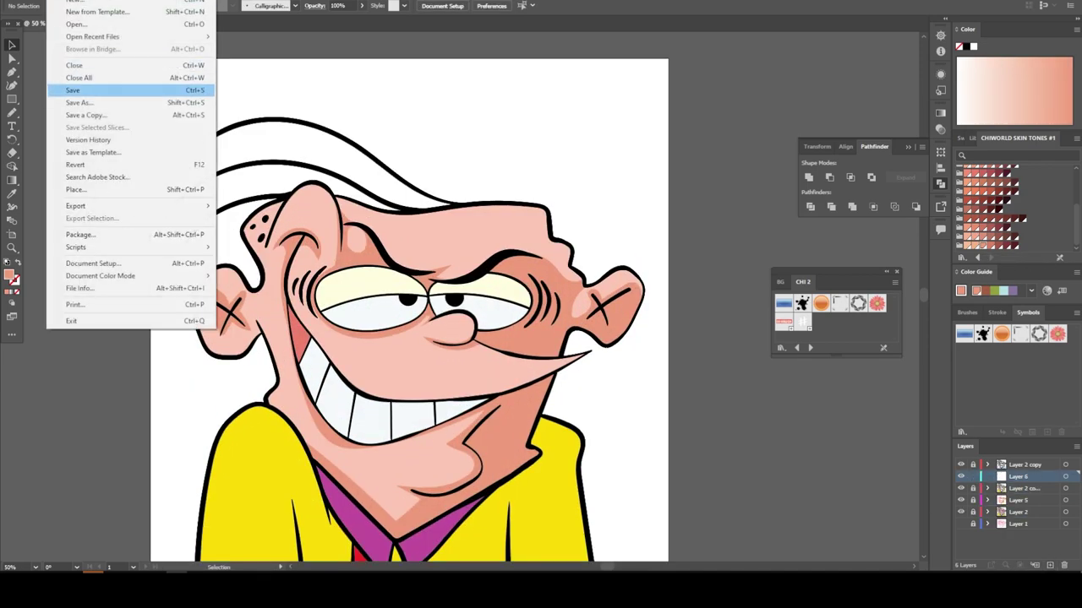
- Save the document and set the fill colour to a pale lavender
key("ctrl+s")
scroll(352, 304, "up", 5)
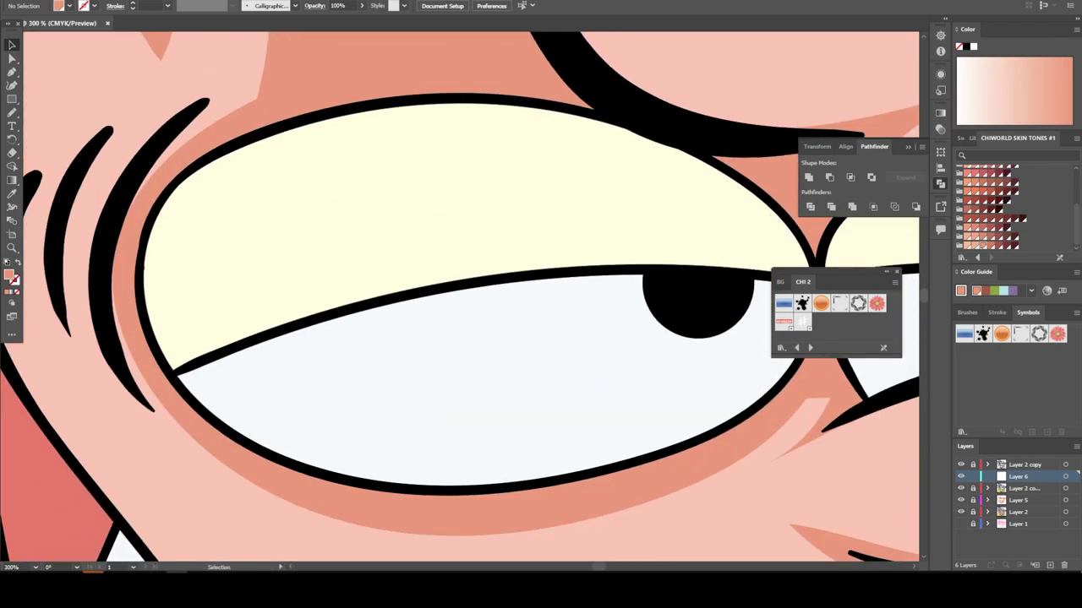
double_click(9, 275)
left_click(554, 239)
left_click(410, 243)
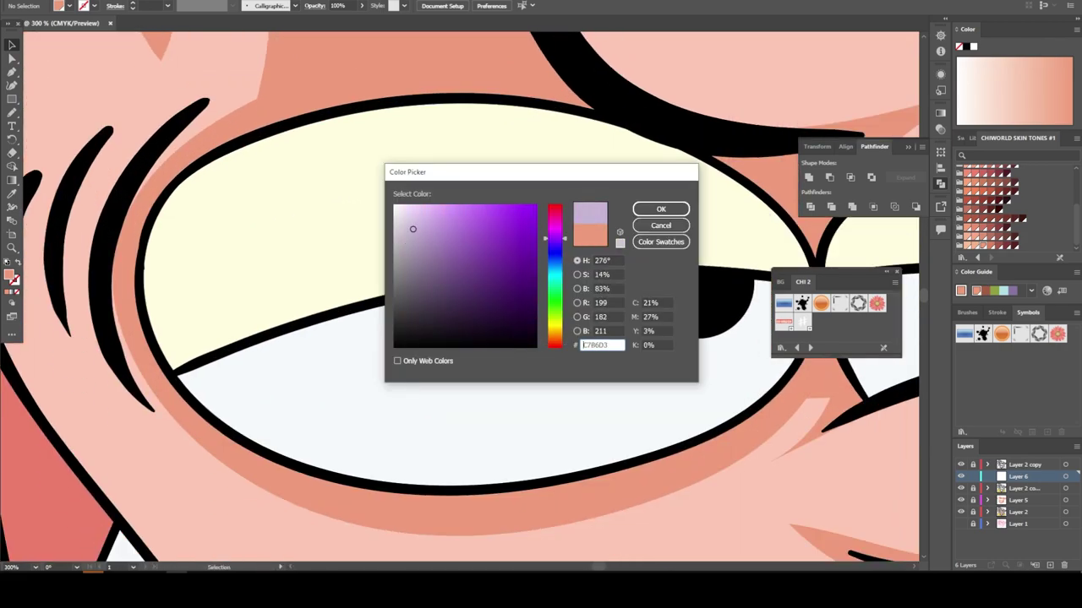
key("Return")
- Draw lavender shadow shapes under both eyes with the Pencil tool
key("n")
left_click_drag(610, 466, 672, 448)
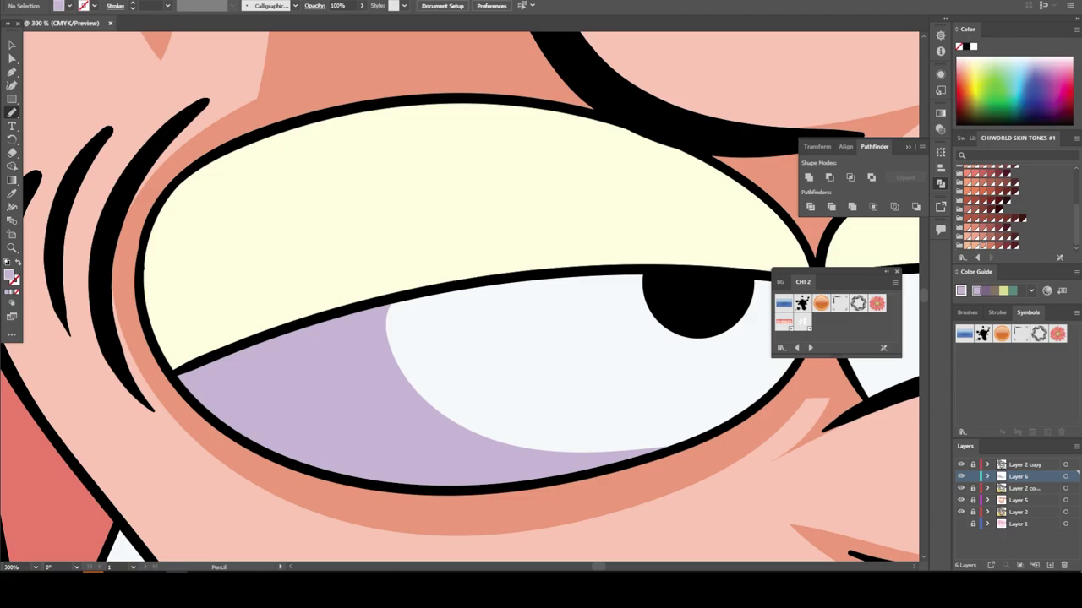
scroll(592, 380, "down", 3)
scroll(253, 338, "up", 3)
left_click_drag(135, 334, 173, 399)
left_click_drag(136, 333, 185, 272)
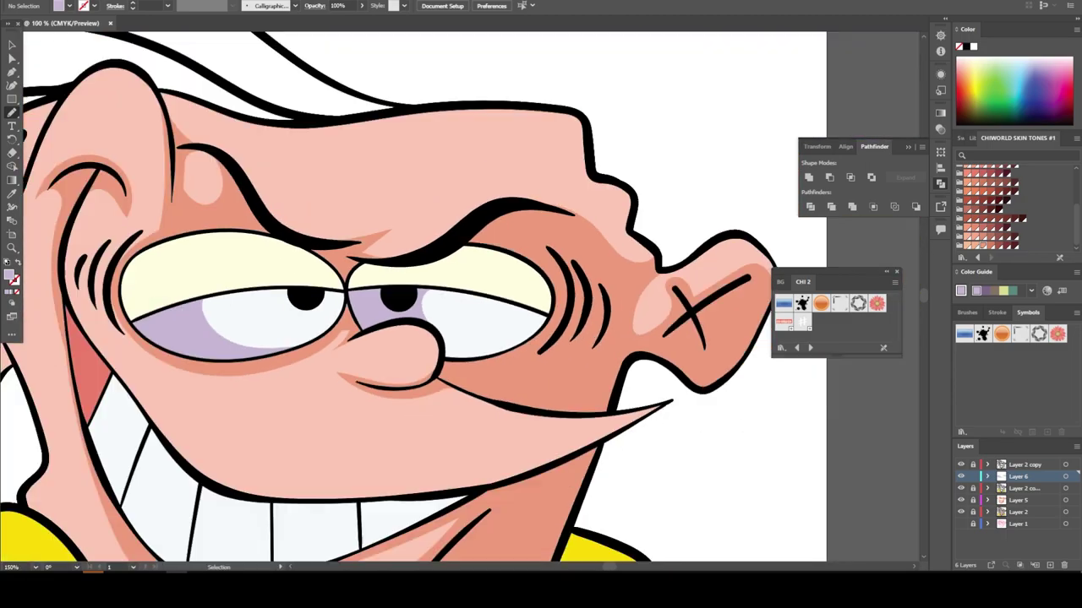
- Draw a lavender shadow along the upper teeth
scroll(338, 338, "down", 3)
scroll(507, 338, "up", 3)
scroll(506, 338, "up", 2)
left_click_drag(211, 233, 257, 300)
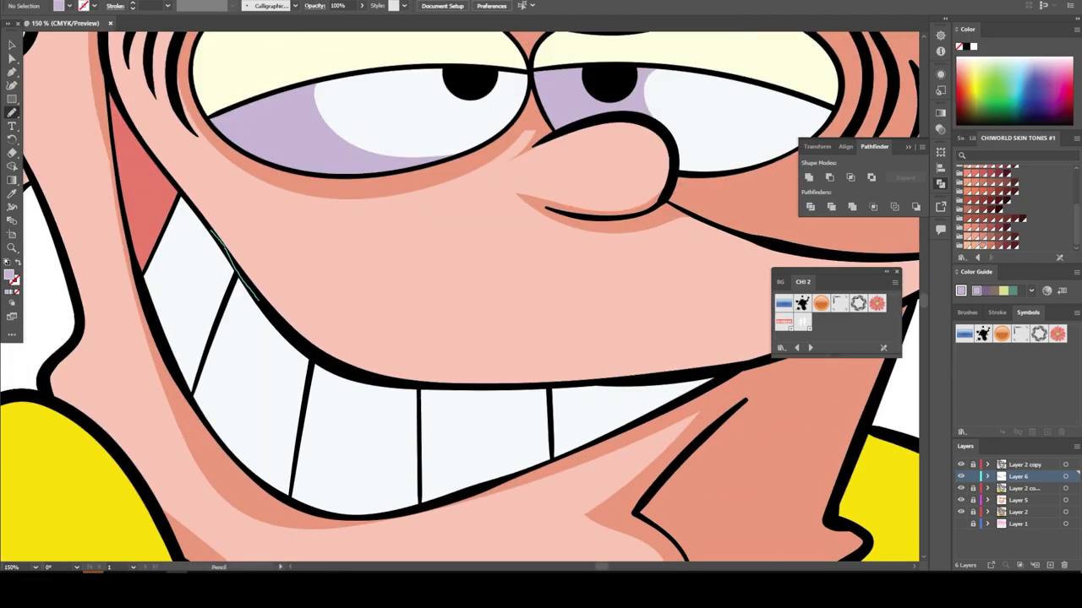
left_click_drag(710, 382, 718, 380)
scroll(507, 338, "down", 3)
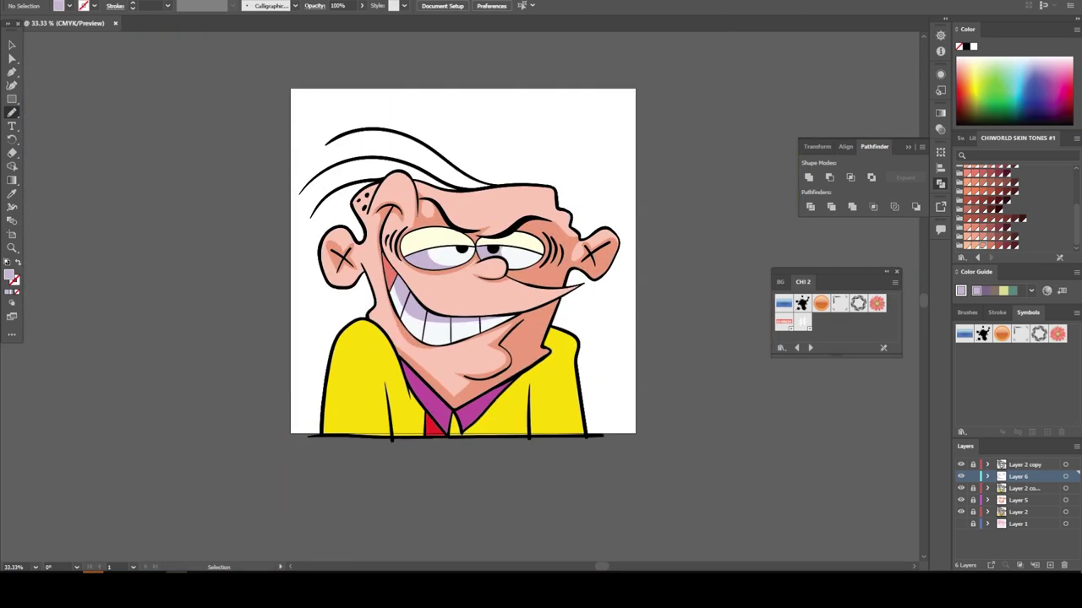
scroll(494, 169, "up", 4)
- Sample the eye's cream colour, darken it, and draw an olive shadow on the upper eyelid
key("i")
left_click(254, 279)
double_click(11, 275)
key("Return")
key("n")
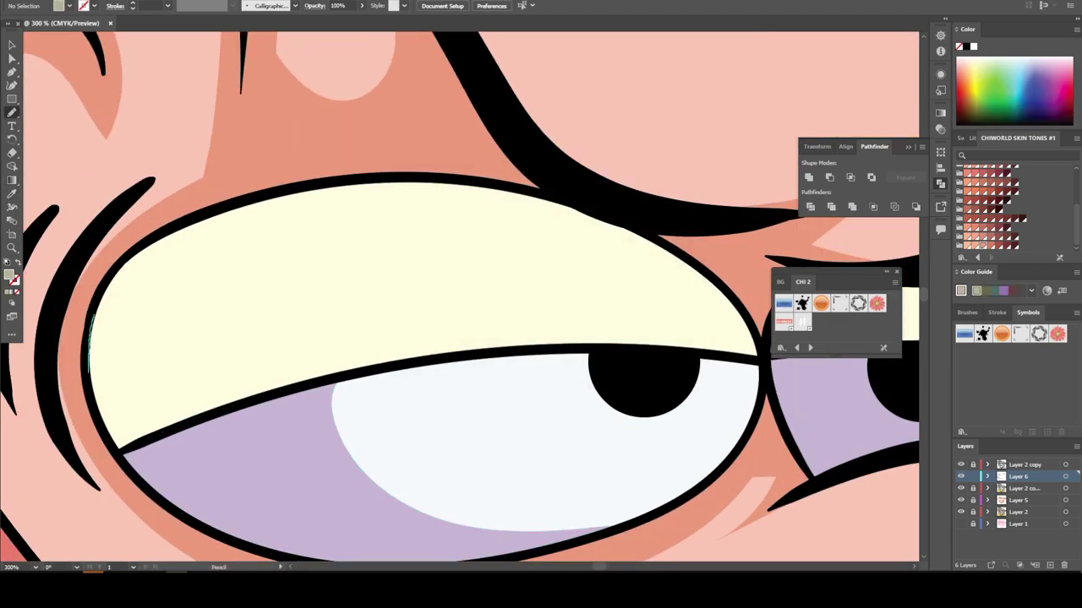
left_click_drag(330, 319, 457, 182)
- Sample the shirt's yellow and darken it to an olive shade fill
key("ctrl+minus")
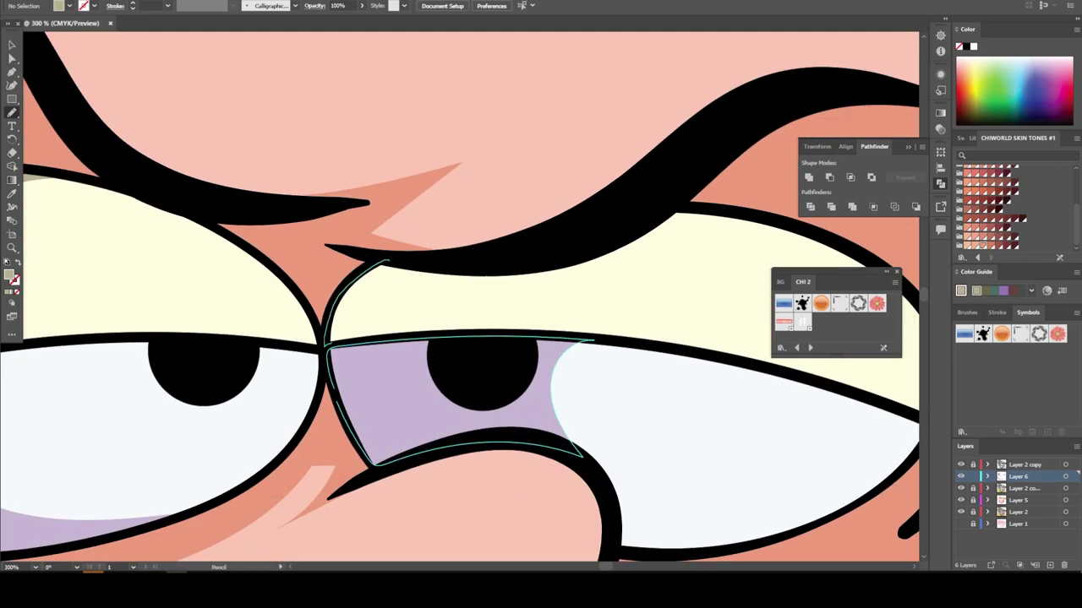
key("ctrl+minus")
scroll(456, 304, "down", 3)
key("ctrl+plus")
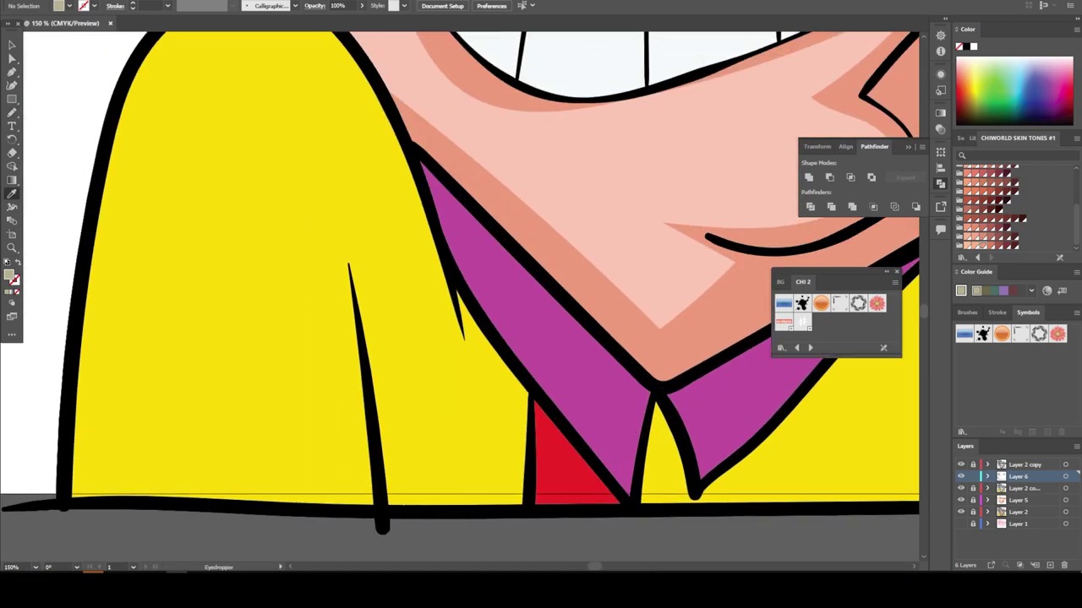
key("i")
left_click(211, 295)
double_click(10, 274)
key("ctrl+v")
key("Return")
key("n")
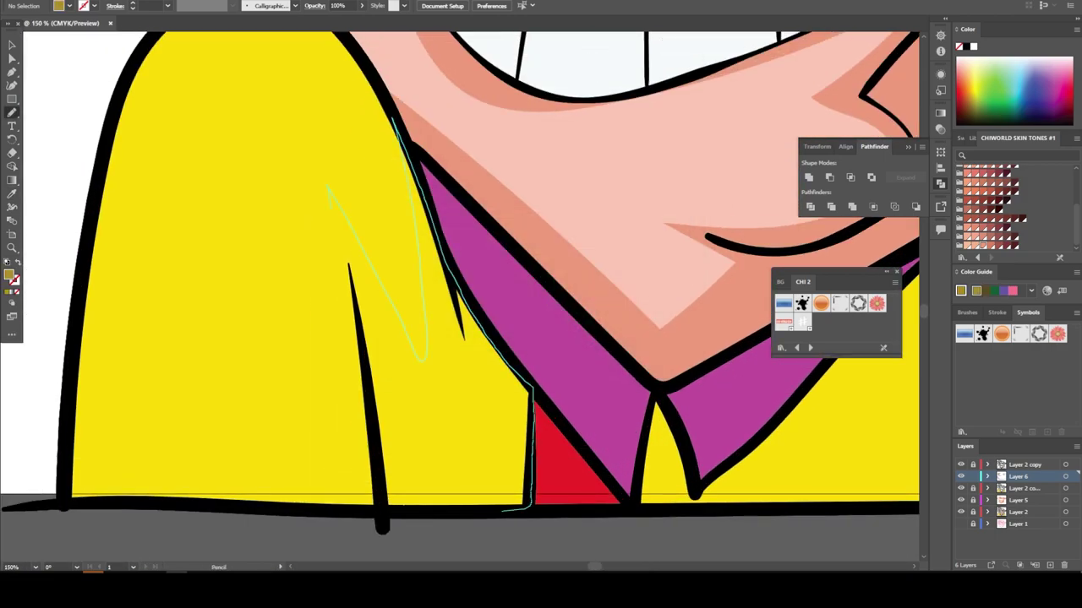
key("ctrl+minus")
key("ctrl+minus")
key("ctrl+plus")
key("ctrl+plus")
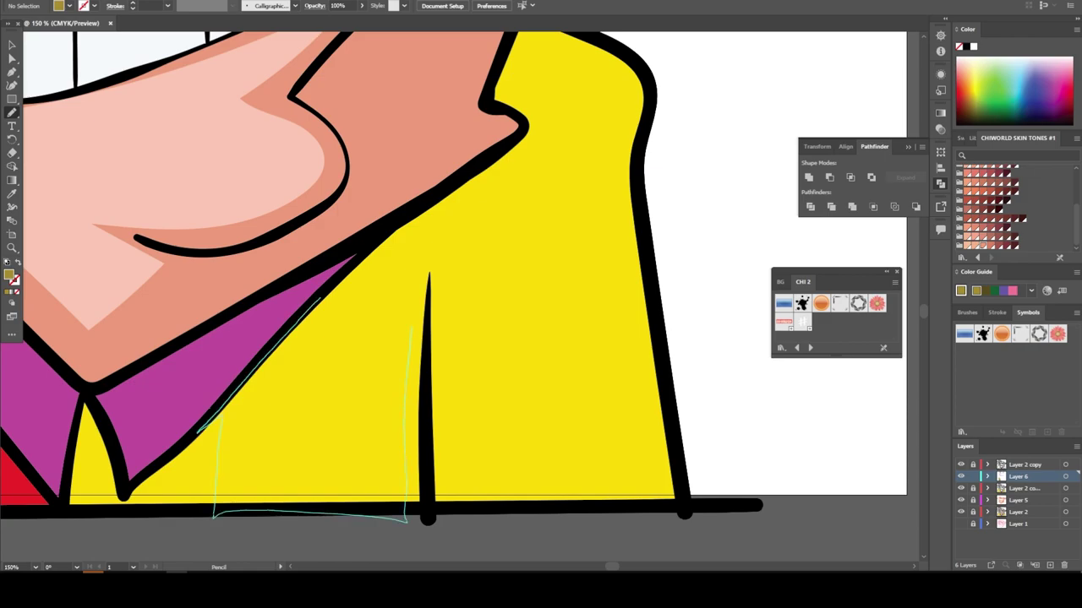
scroll(457, 295, "up", 5)
scroll(456, 295, "up", 1)
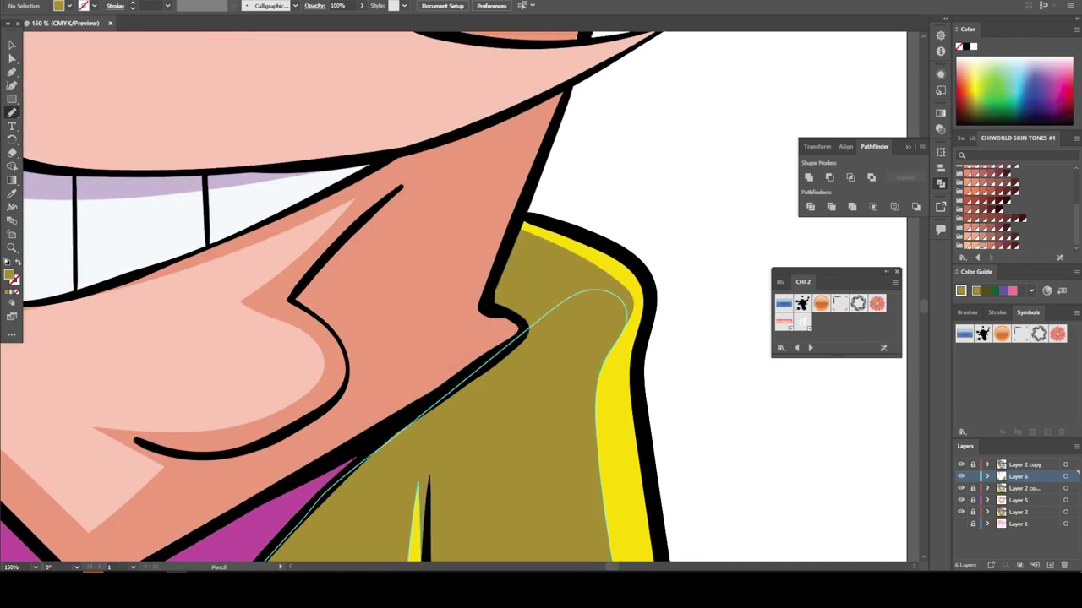
key("ctrl+minus")
key("ctrl+minus")
key("ctrl+minus")
key("ctrl+plus")
key("ctrl+minus")
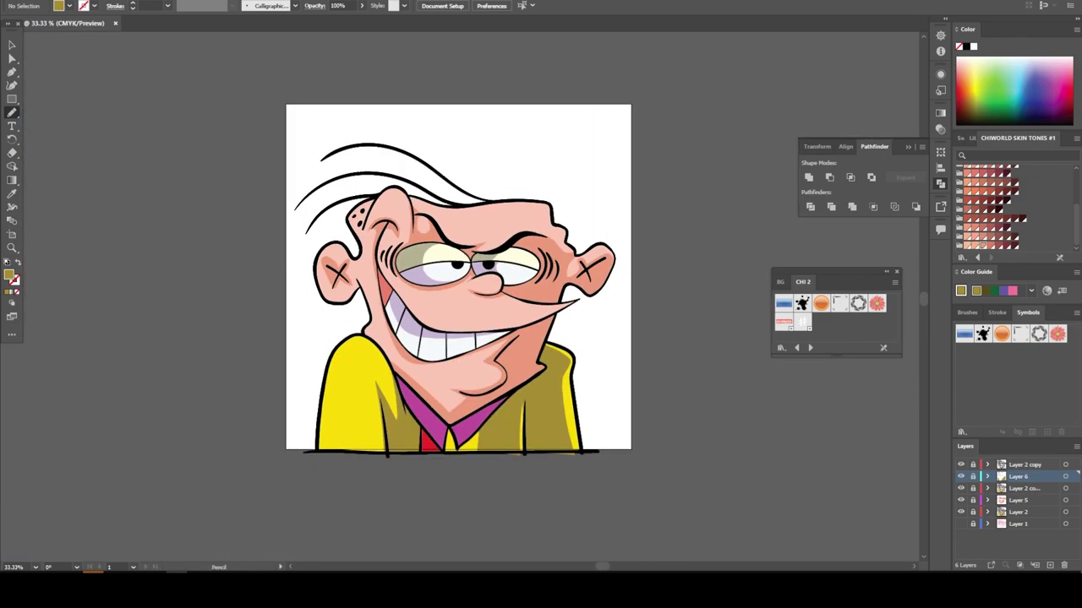
key("ctrl+plus")
key("ctrl+v")
scroll(464, 296, "down", 3)
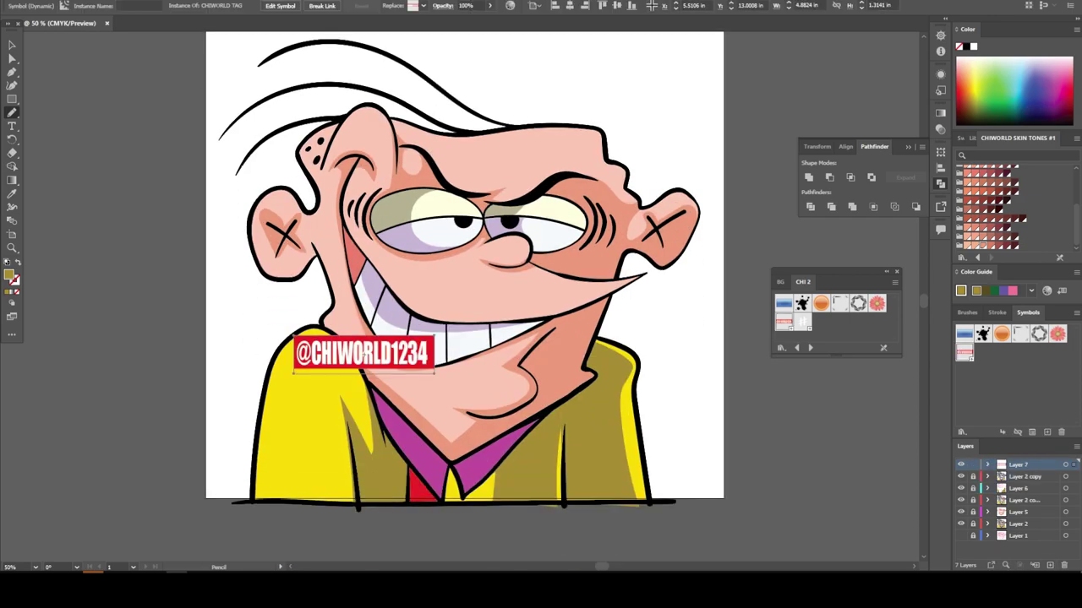
left_click_drag(363, 355, 340, 406)
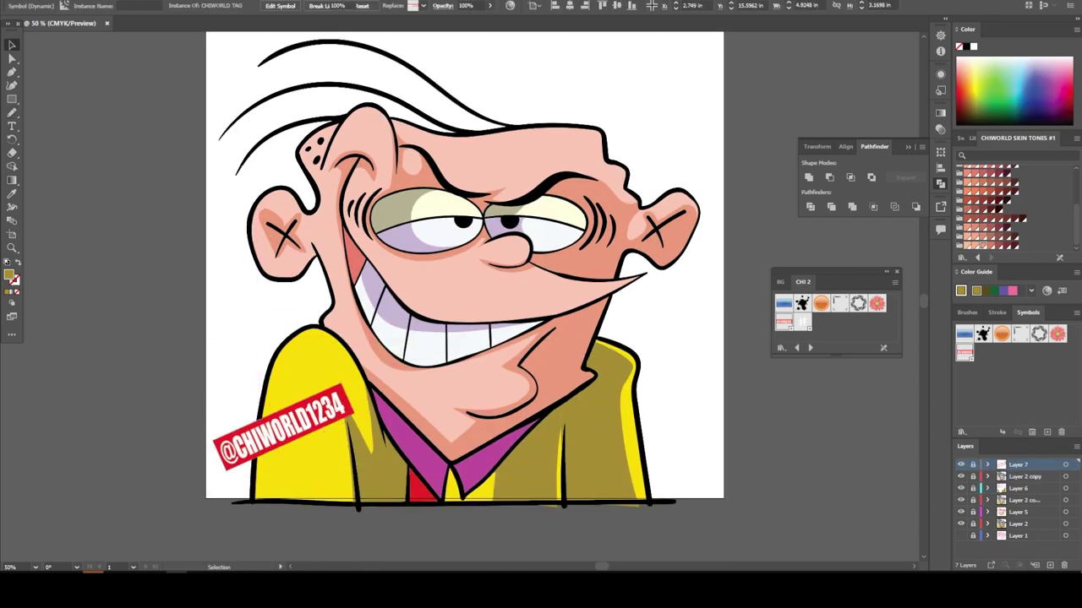
- Add a new layer with a black background rectangle positioned behind the character
left_click(1018, 535)
left_click(1046, 565)
left_click_drag(784, 321, 566, 420)
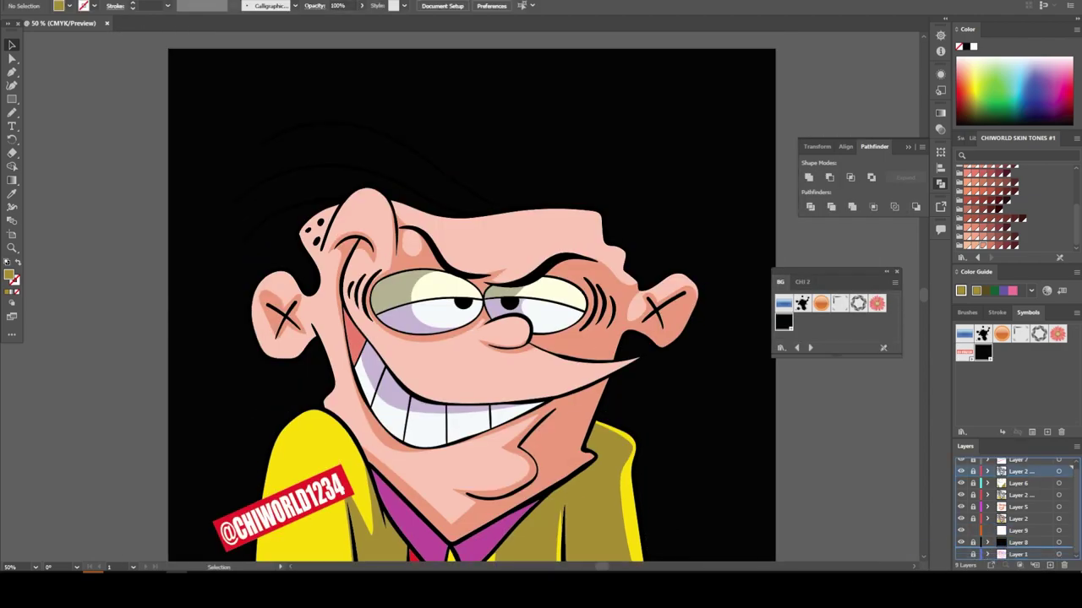
- Reorder the background layer and select the whole character artwork group
left_click_drag(1019, 543, 1018, 531)
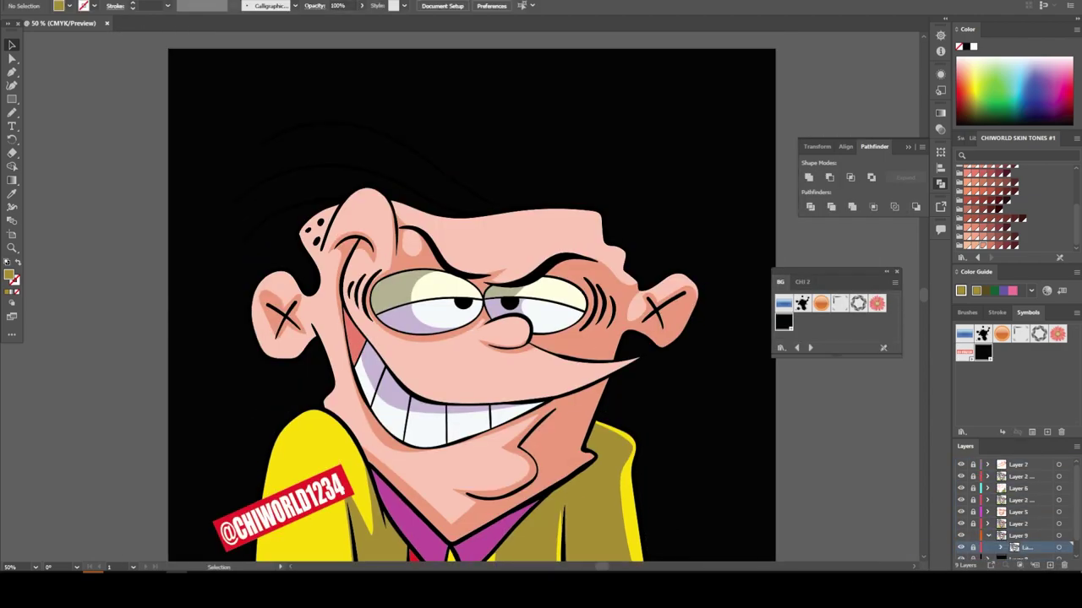
left_click(987, 535)
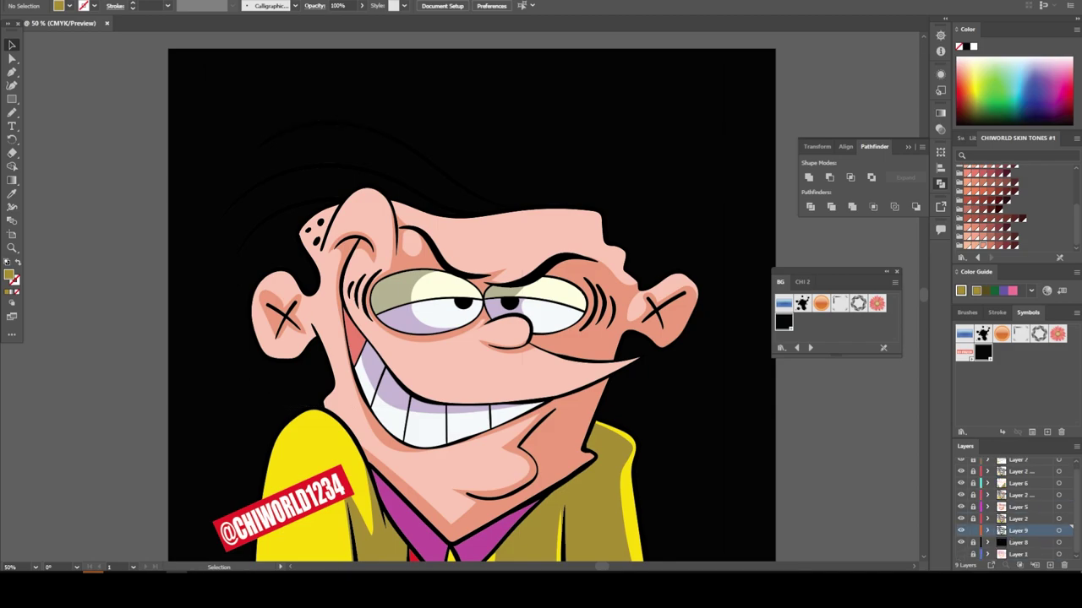
left_click(988, 530)
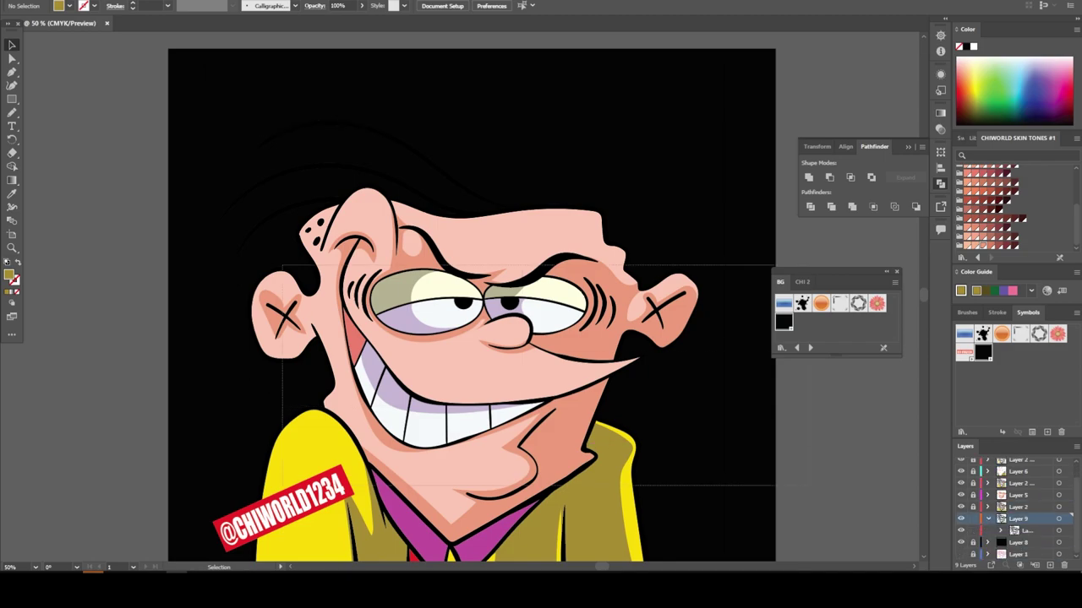
left_click(1059, 530)
- Give the artwork an 18 pt white stroke, deselect it, and switch to the CHI 2 symbol set
left_click(338, 132)
left_click(852, 103)
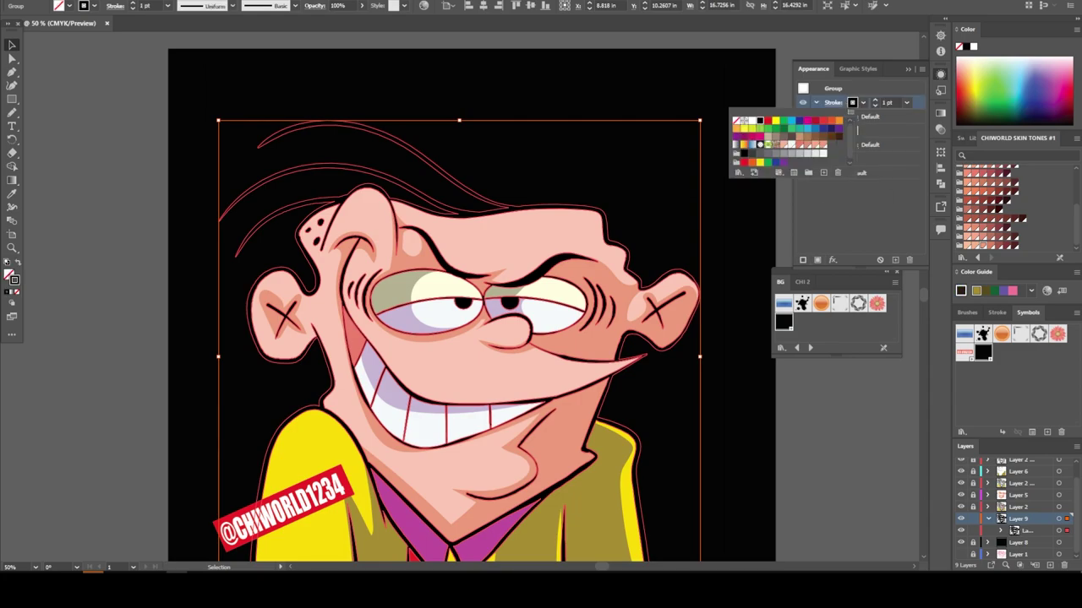
left_click(875, 100)
type("18")
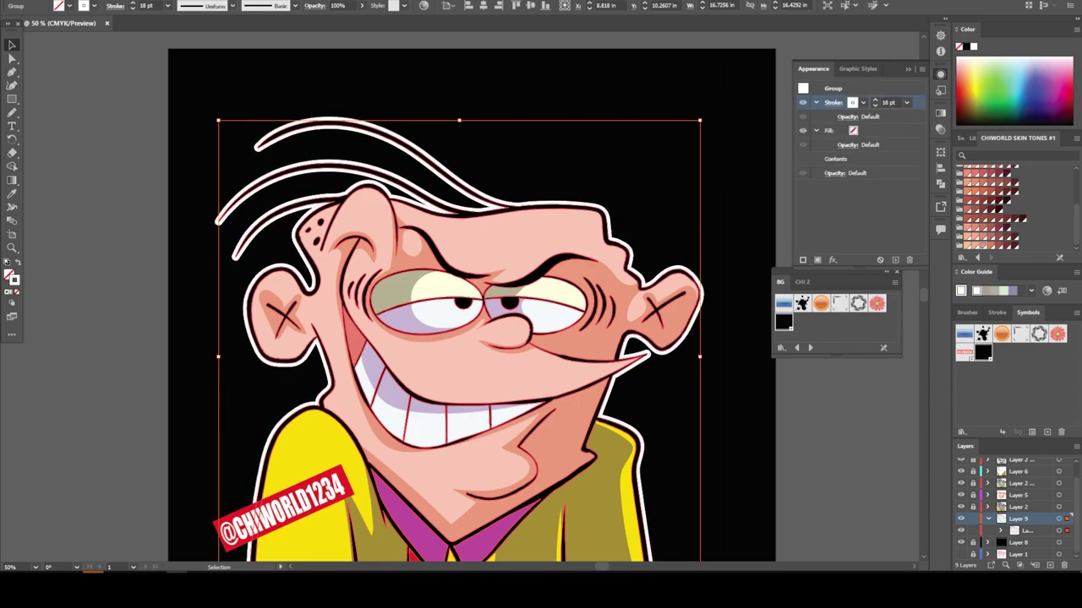
left_click(972, 531)
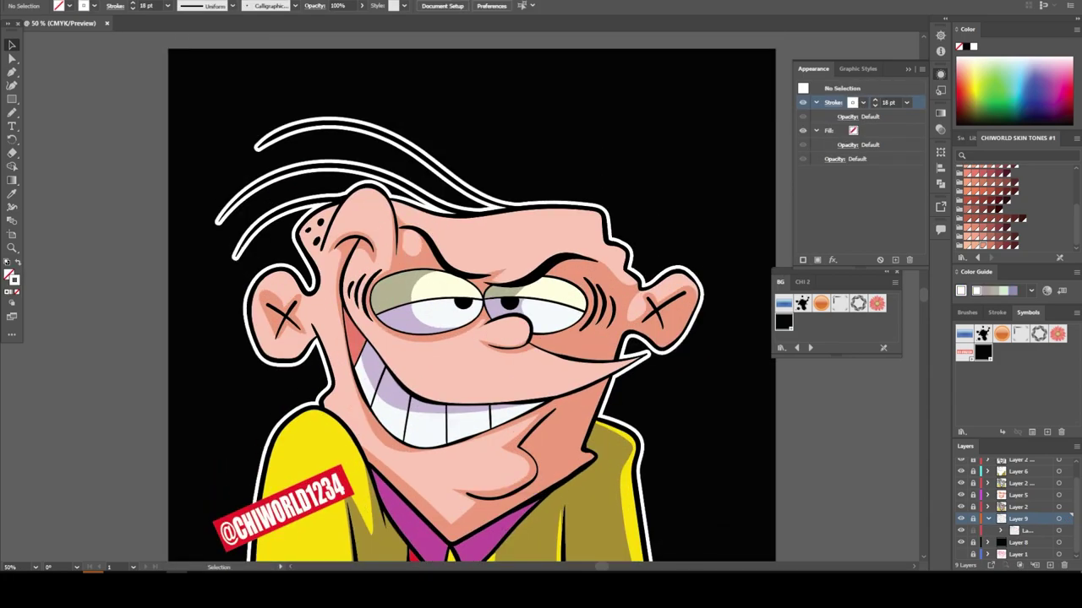
left_click(961, 431)
left_click(883, 397)
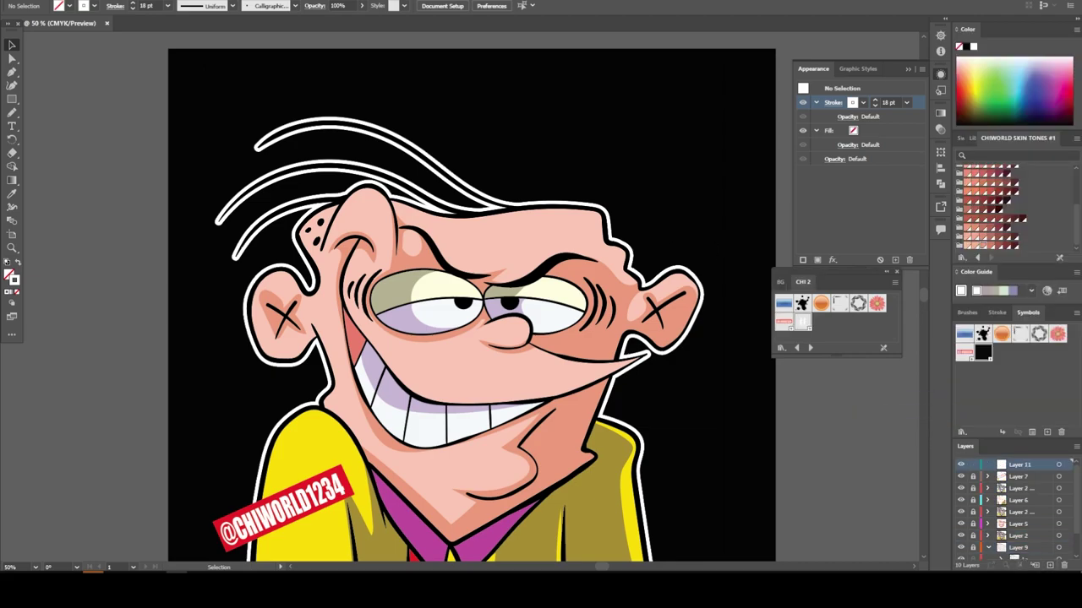
- Add '#' and '32' text objects with the Type tool
key("t")
left_click(575, 156)
type("#")
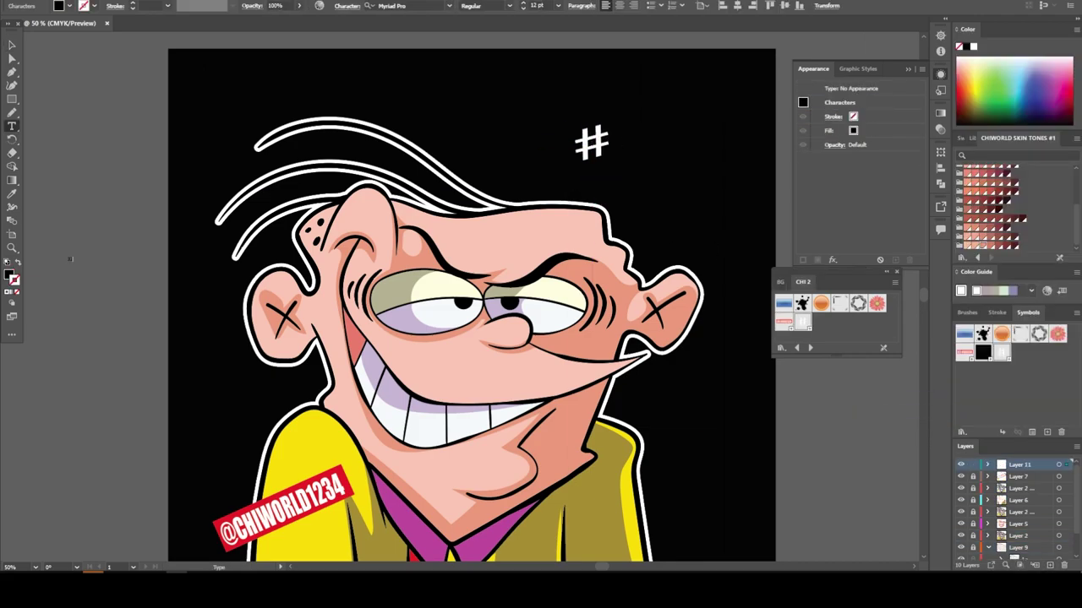
left_click(70, 259)
type("32")
key("Escape")
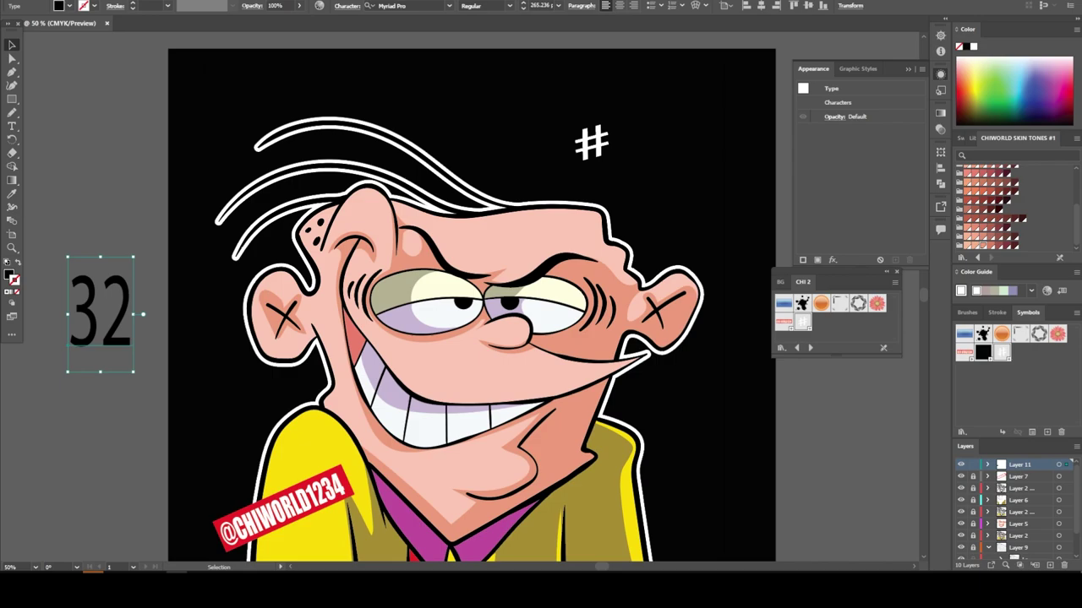
- Make the 32 bold white and larger, then export the artwork as PNG
double_click(10, 277)
left_click(652, 211)
left_click_drag(157, 254, 158, 231)
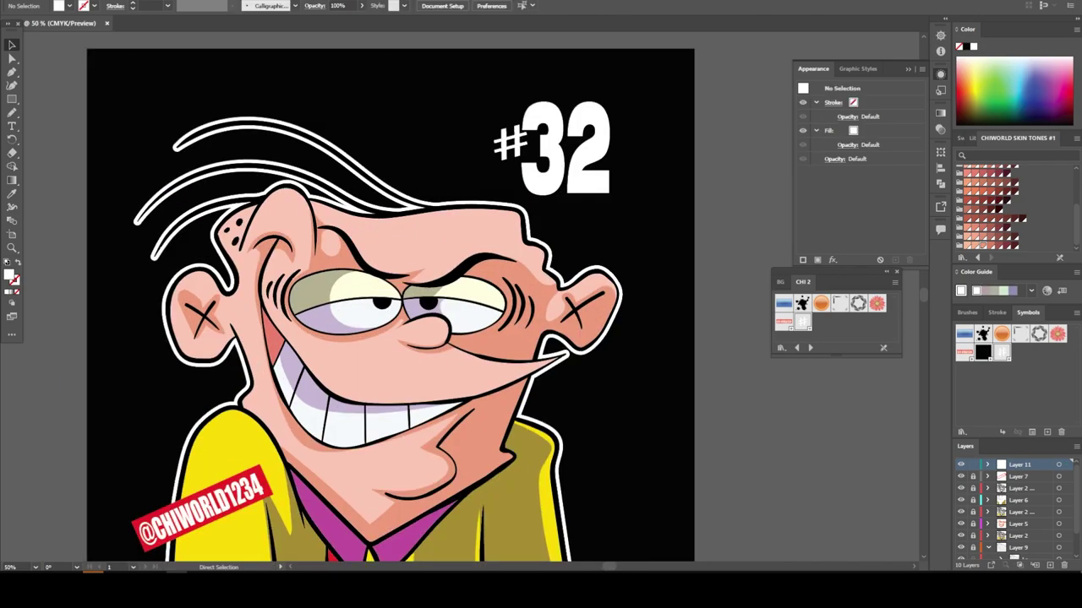
key("alt+f")
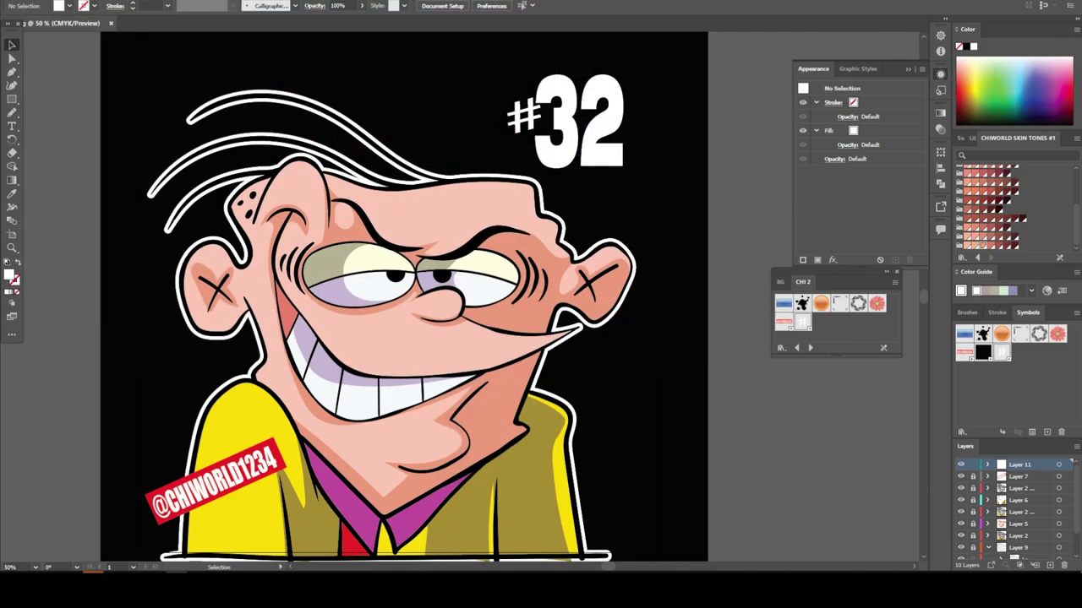
key("alt+f")
- Create a new blank Illustrator document with Ctrl+N
key("ctrl+n")
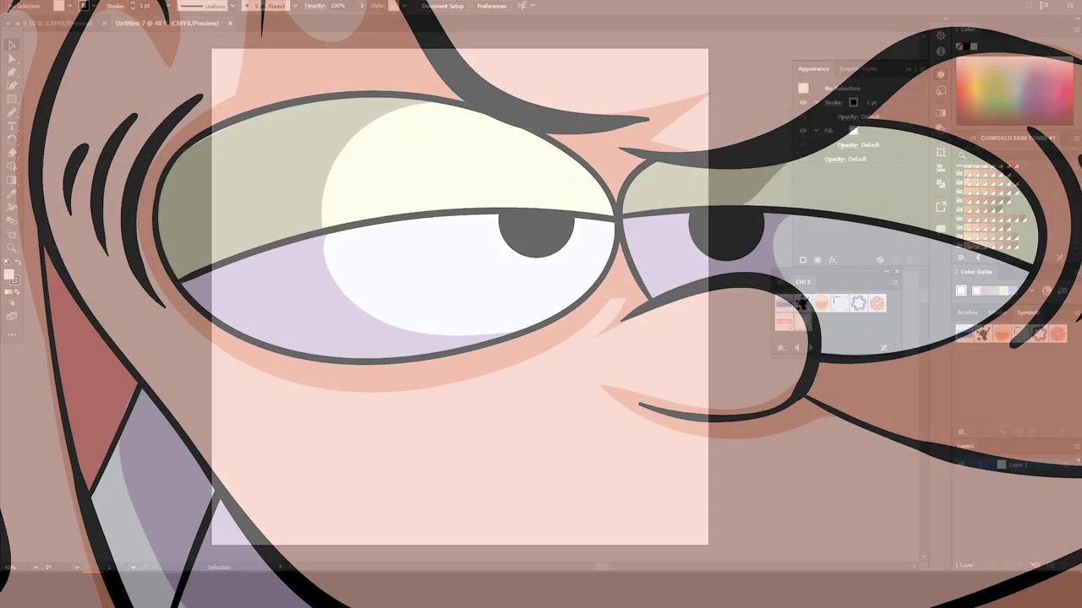